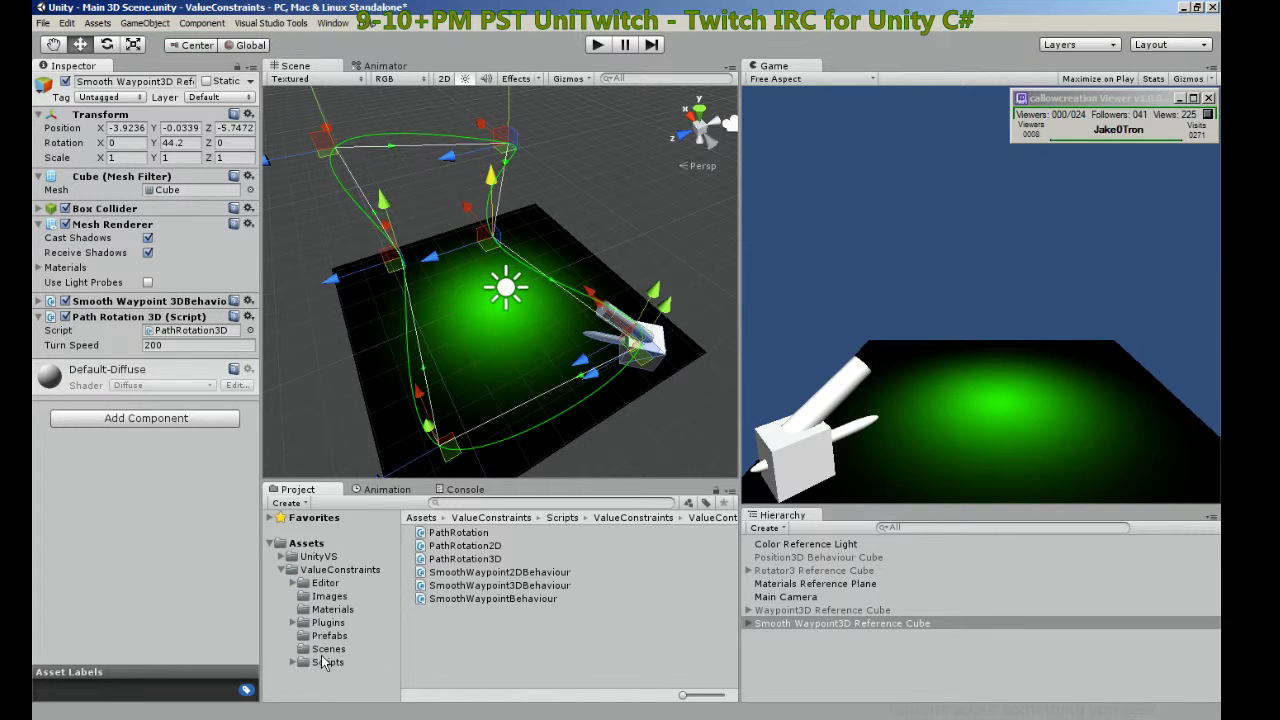
Open Main 2D Scene from the Scenes folder, saving the 3D scene first, and switch to 2D view.
click(328, 649)
double_click(449, 535)
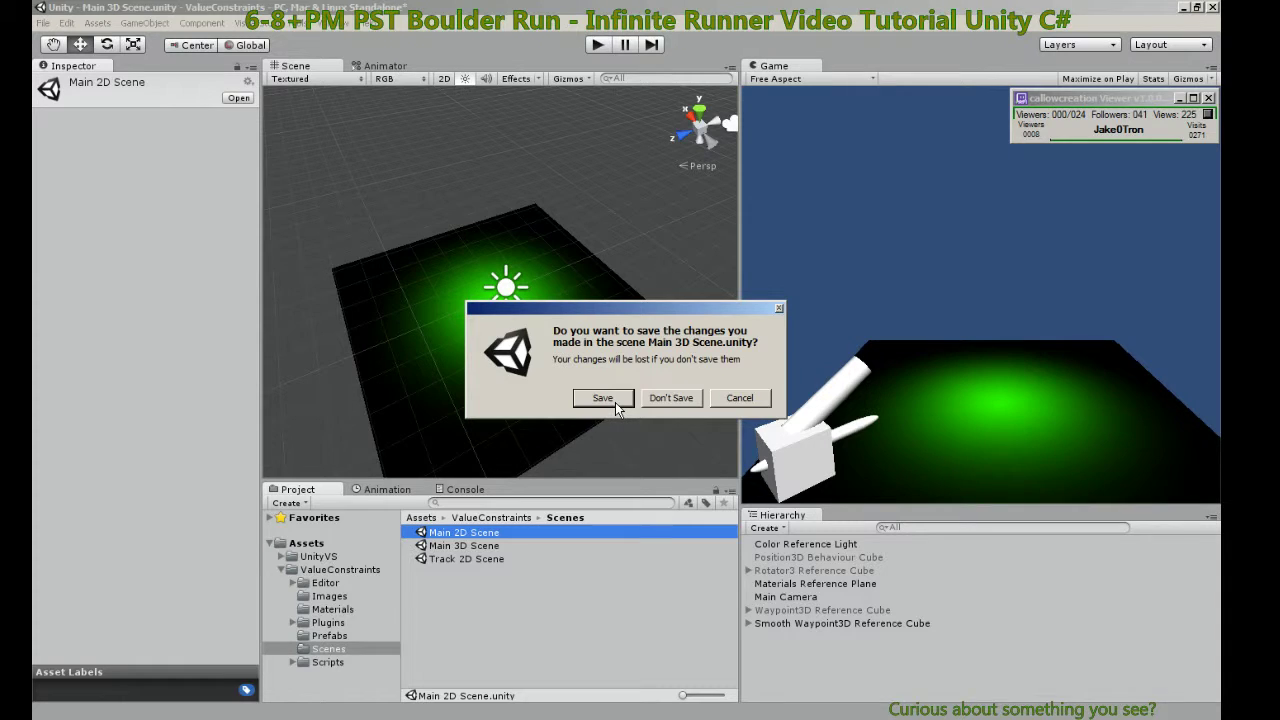
click(661, 400)
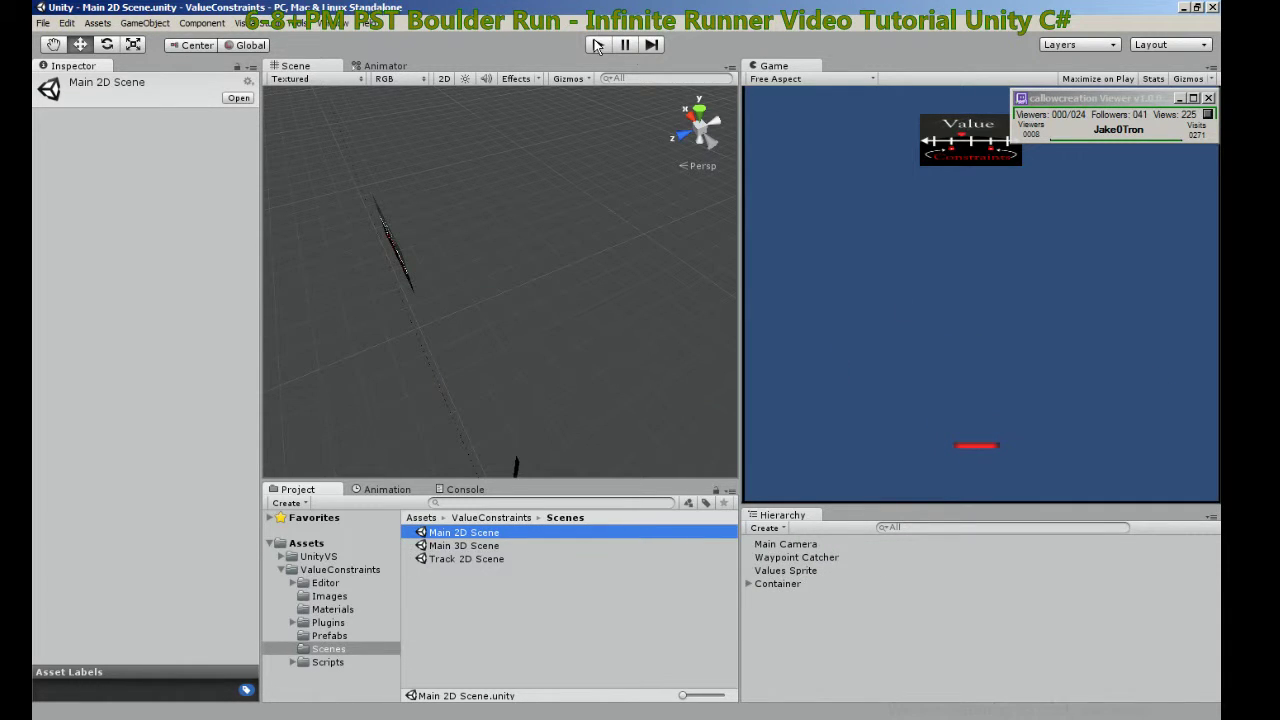
click(444, 78)
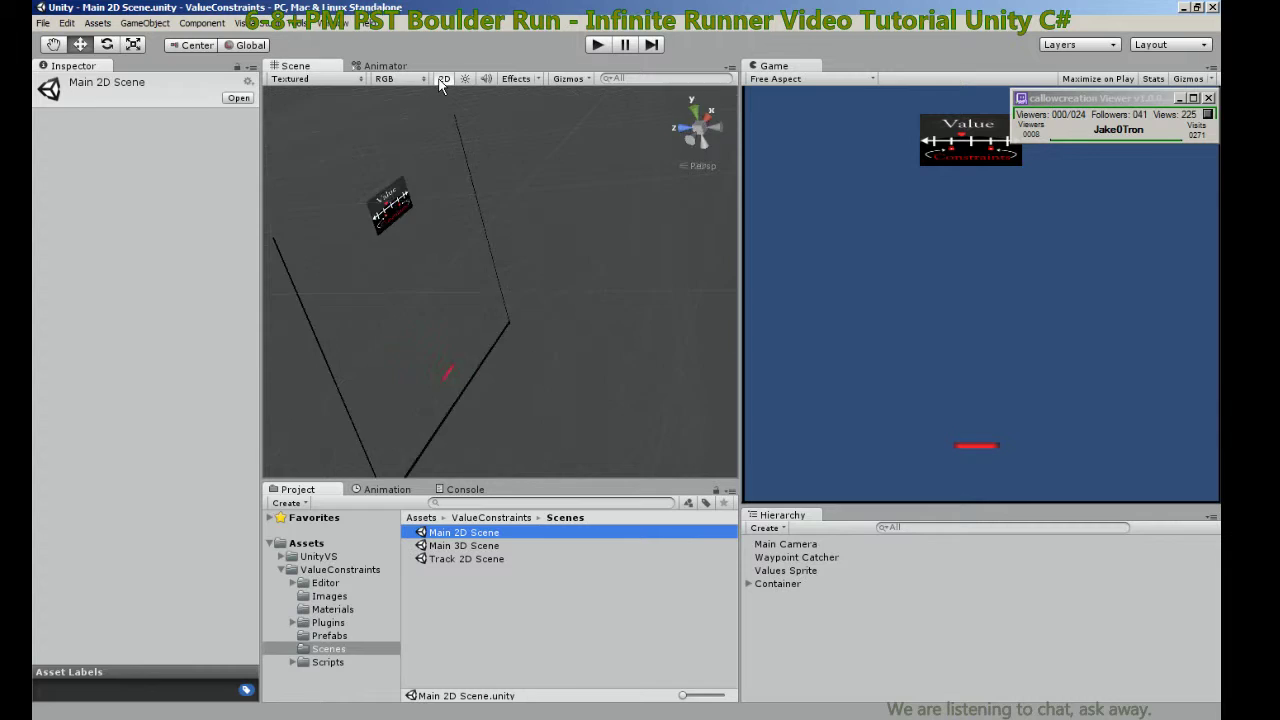
Enter play mode and drag the Waypoint Catcher's Float Reference Max Delta up to 32.73.
click(597, 45)
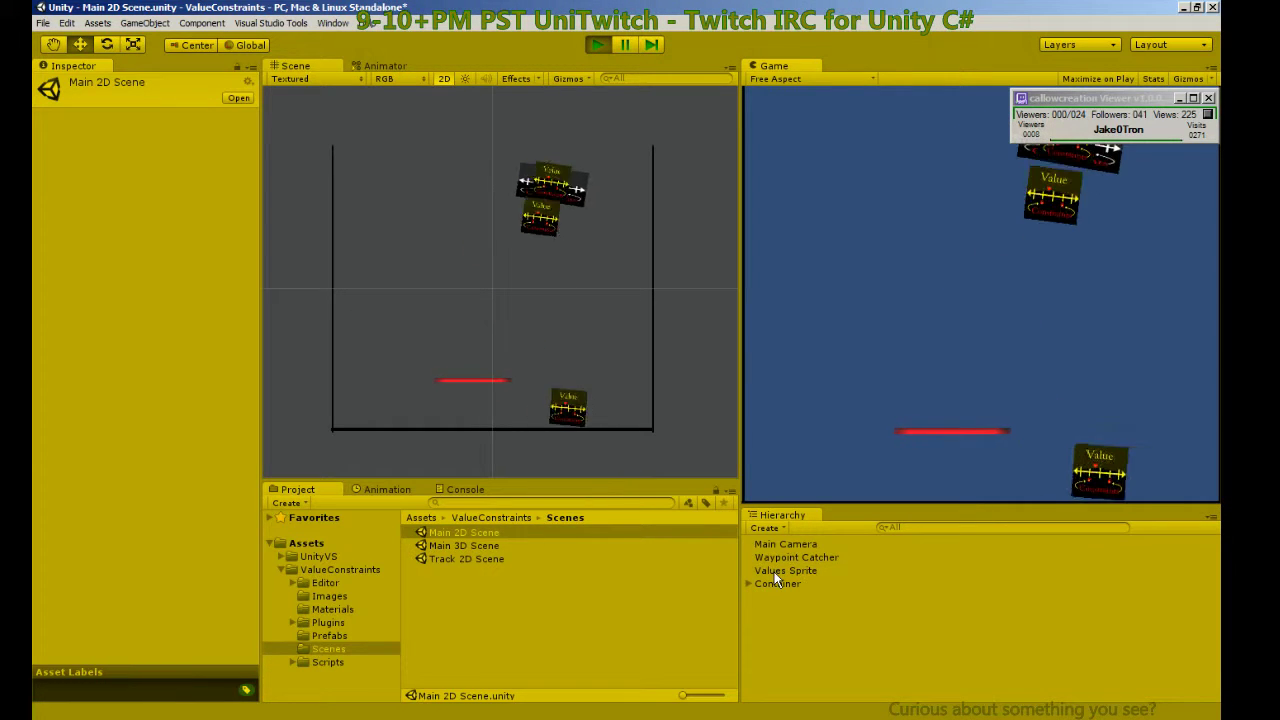
click(777, 556)
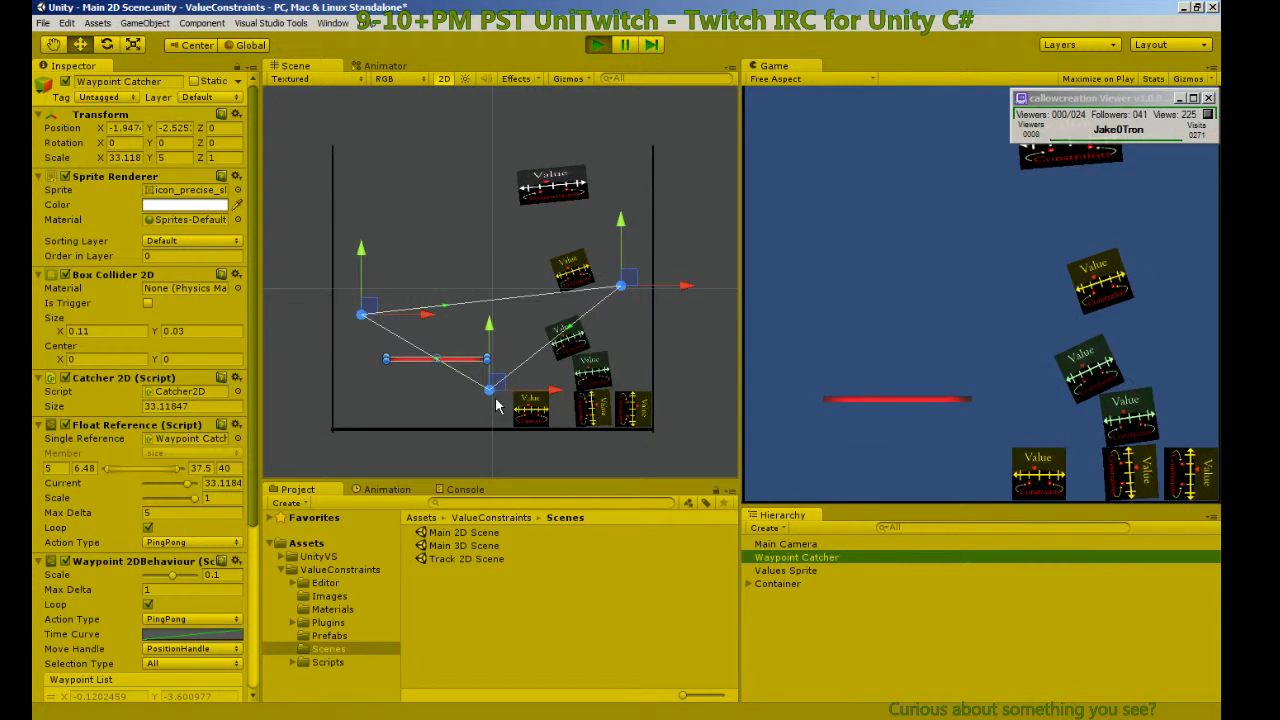
scroll(196, 491, down, 5)
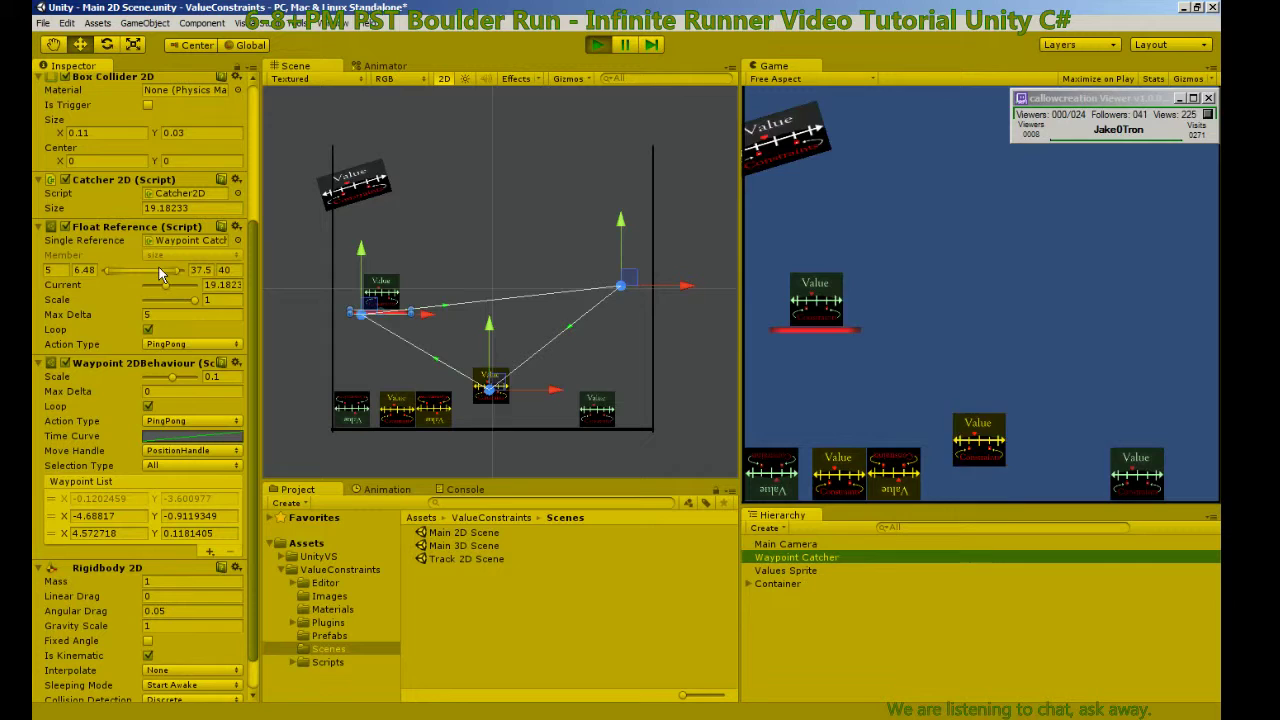
drag(120, 314, 430, 340)
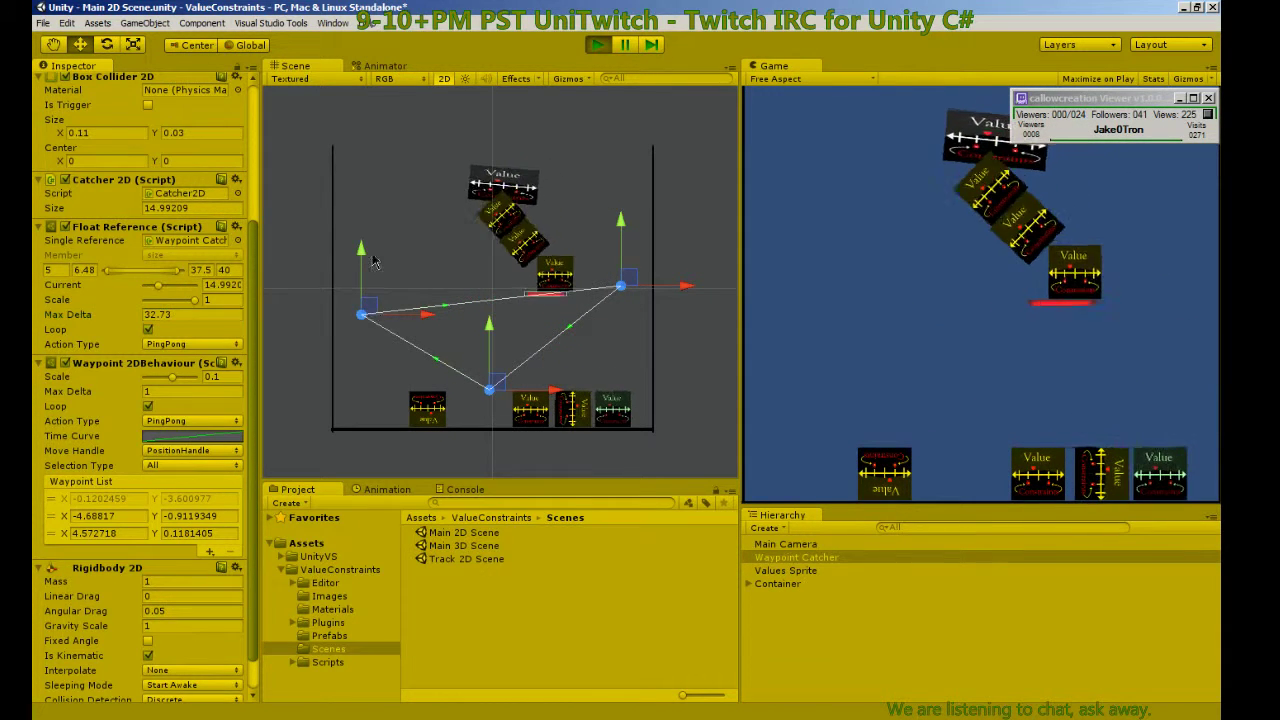
Drag the catcher's left waypoint higher in the Scene view.
drag(363, 318, 361, 206)
drag(360, 268, 373, 306)
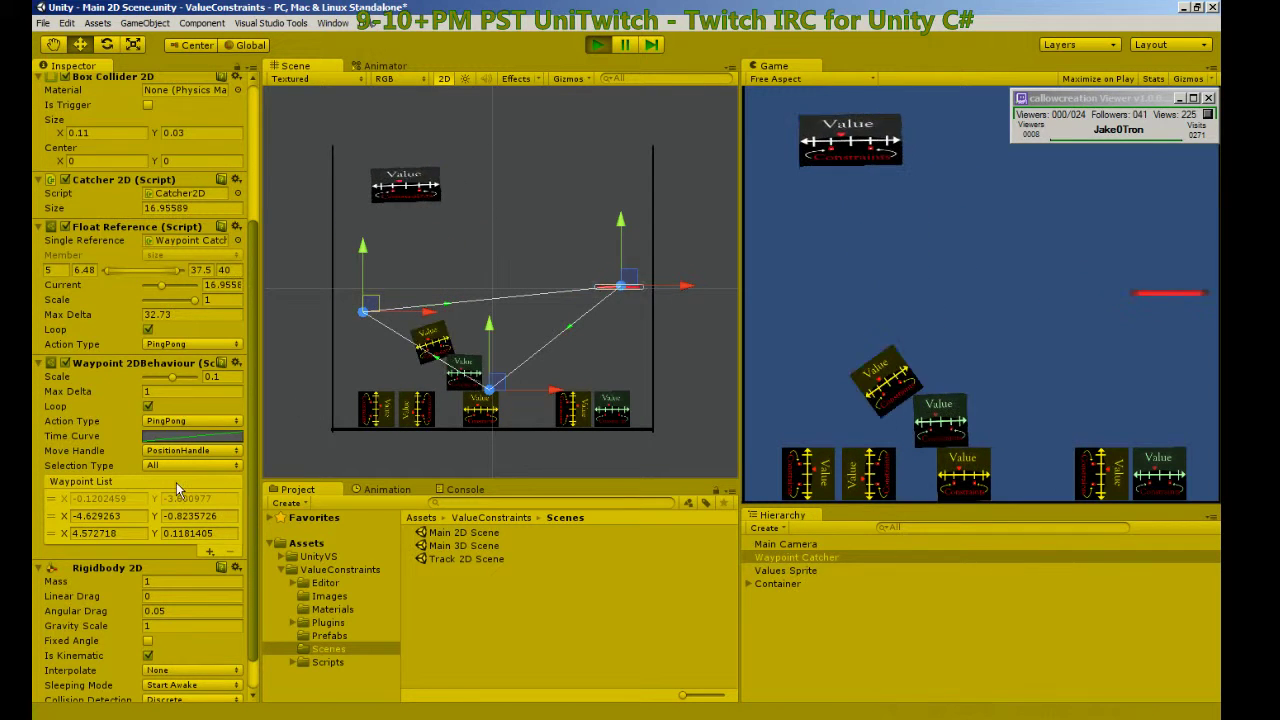
scroll(178, 483, down, 1)
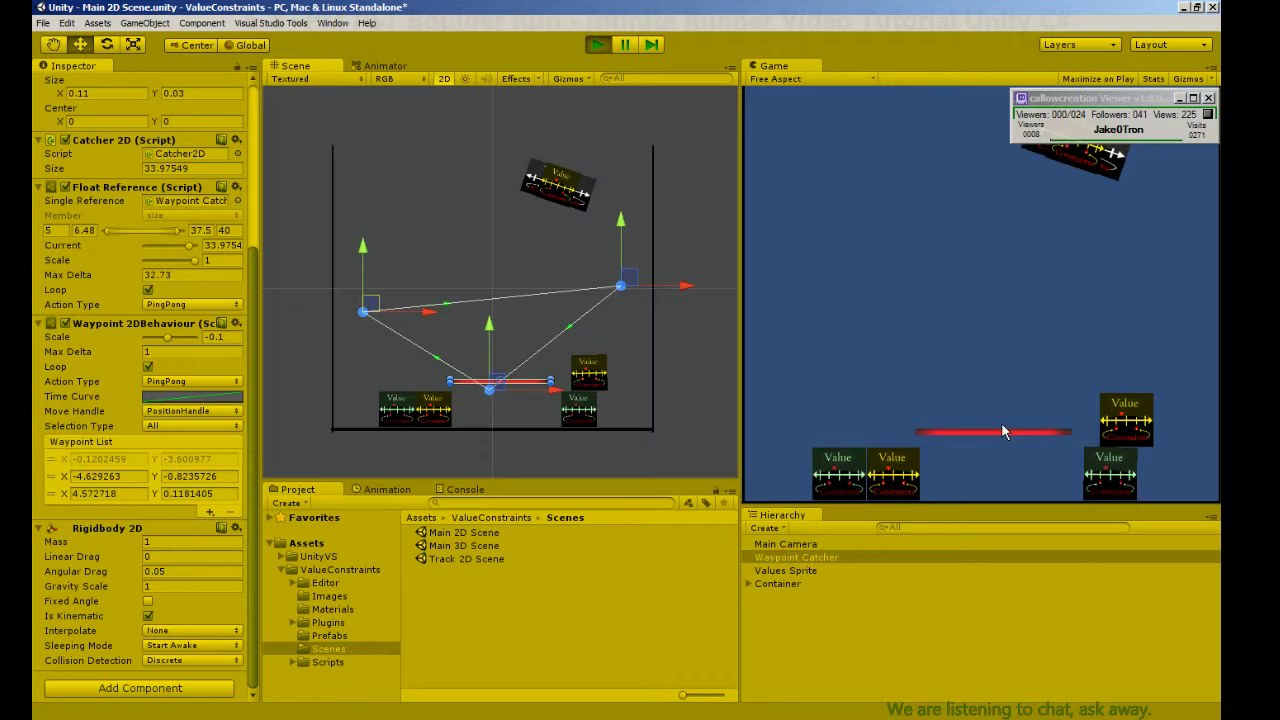
scroll(148, 272, up, 3)
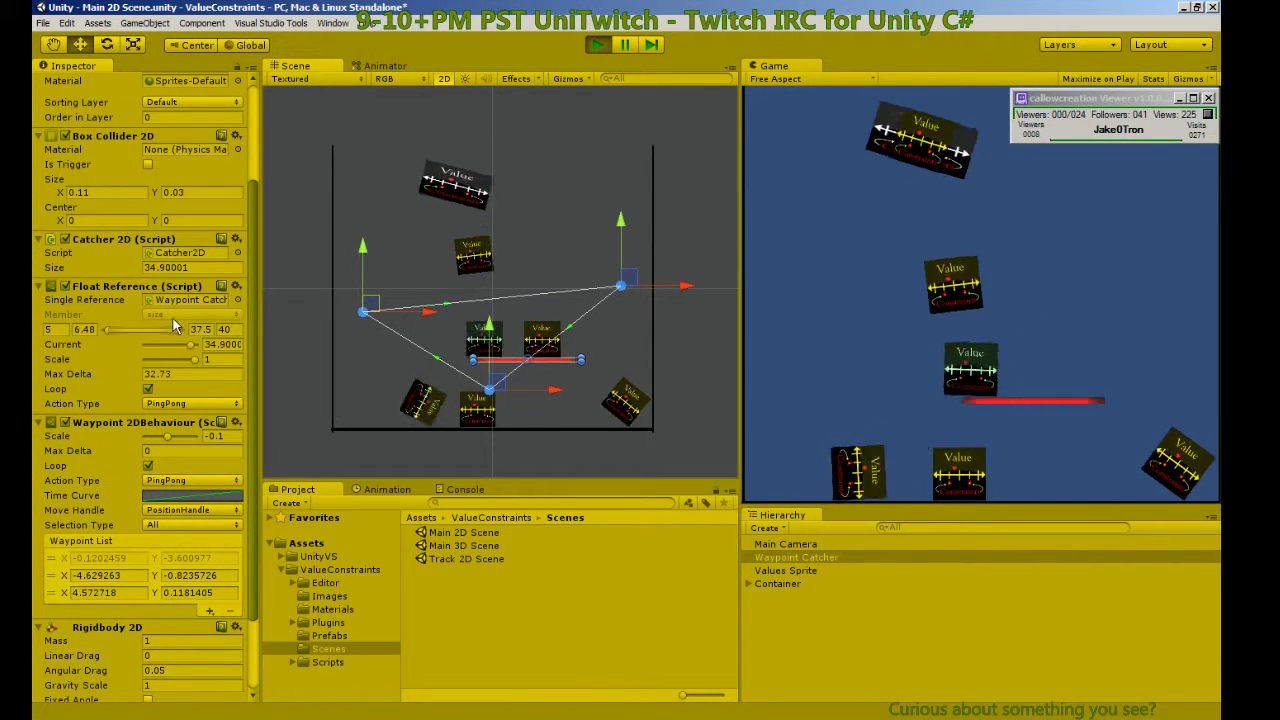
scroll(165, 374, down, 3)
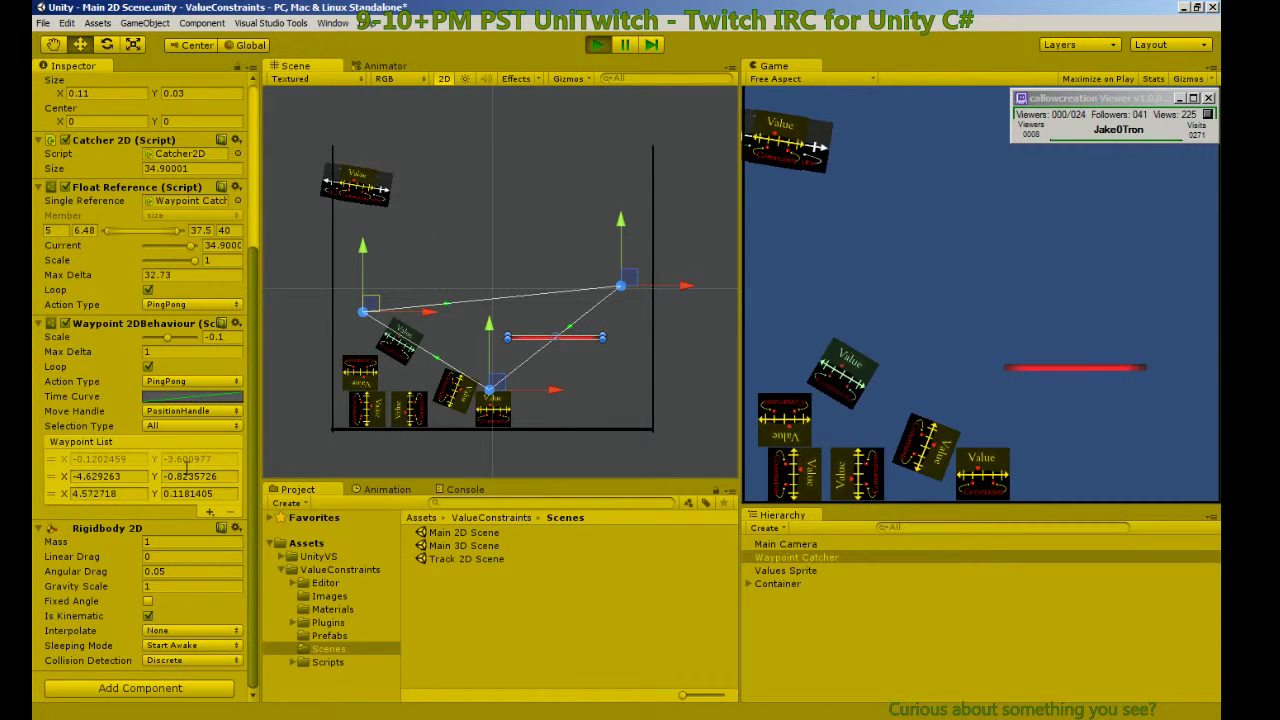
Raise the Waypoint 2D Behaviour Max Delta from 0 to 1.
drag(70, 351, 89, 378)
scroll(103, 510, up, 3)
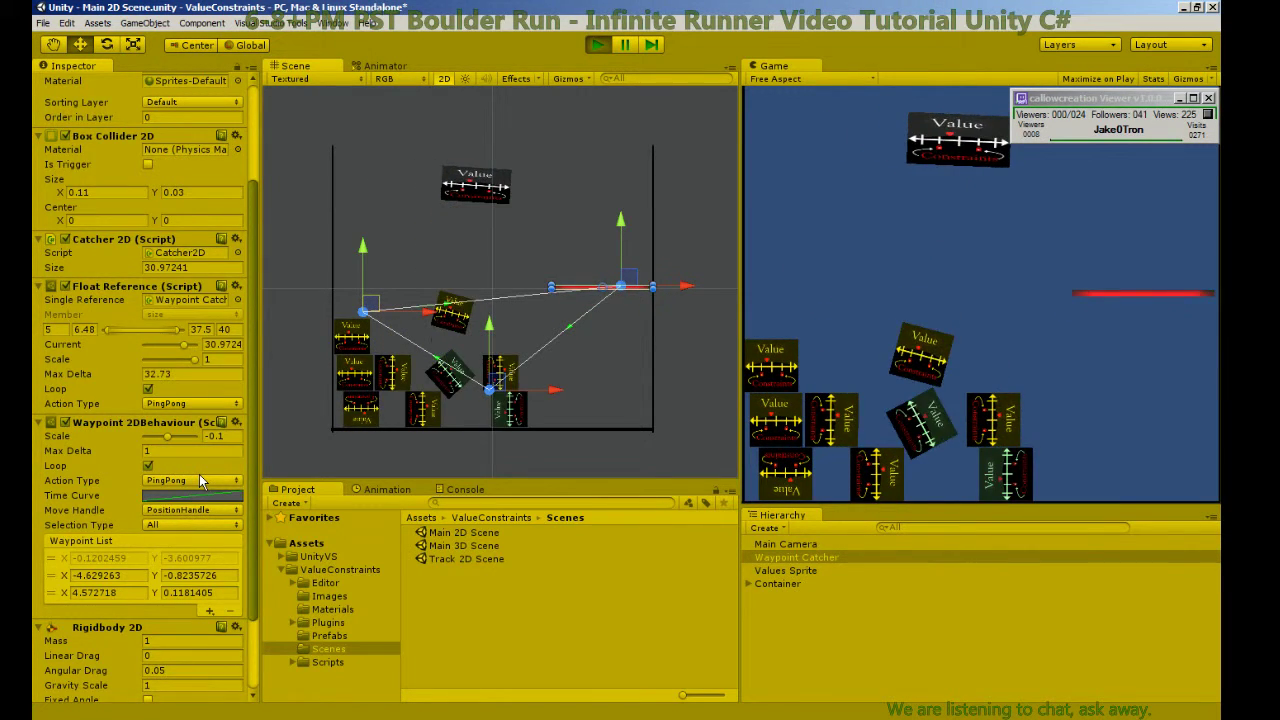
scroll(201, 500, down, 3)
scroll(150, 530, up, 3)
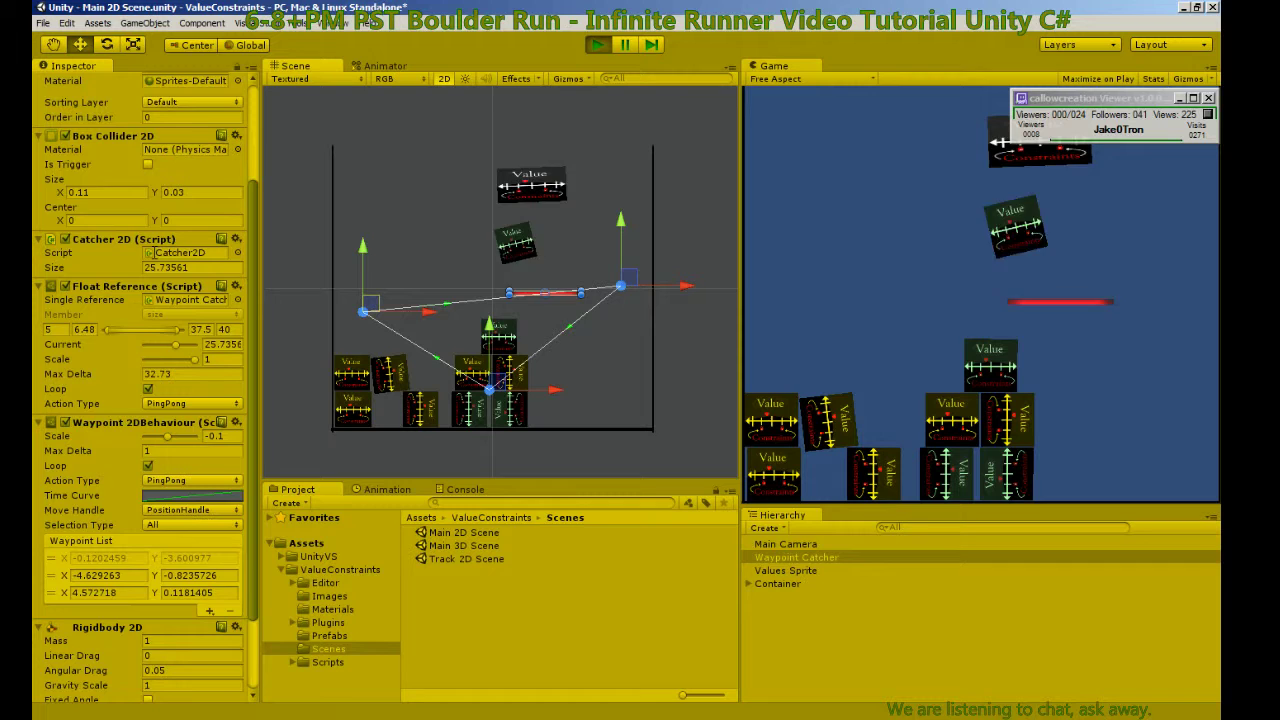
scroll(155, 260, up, 3)
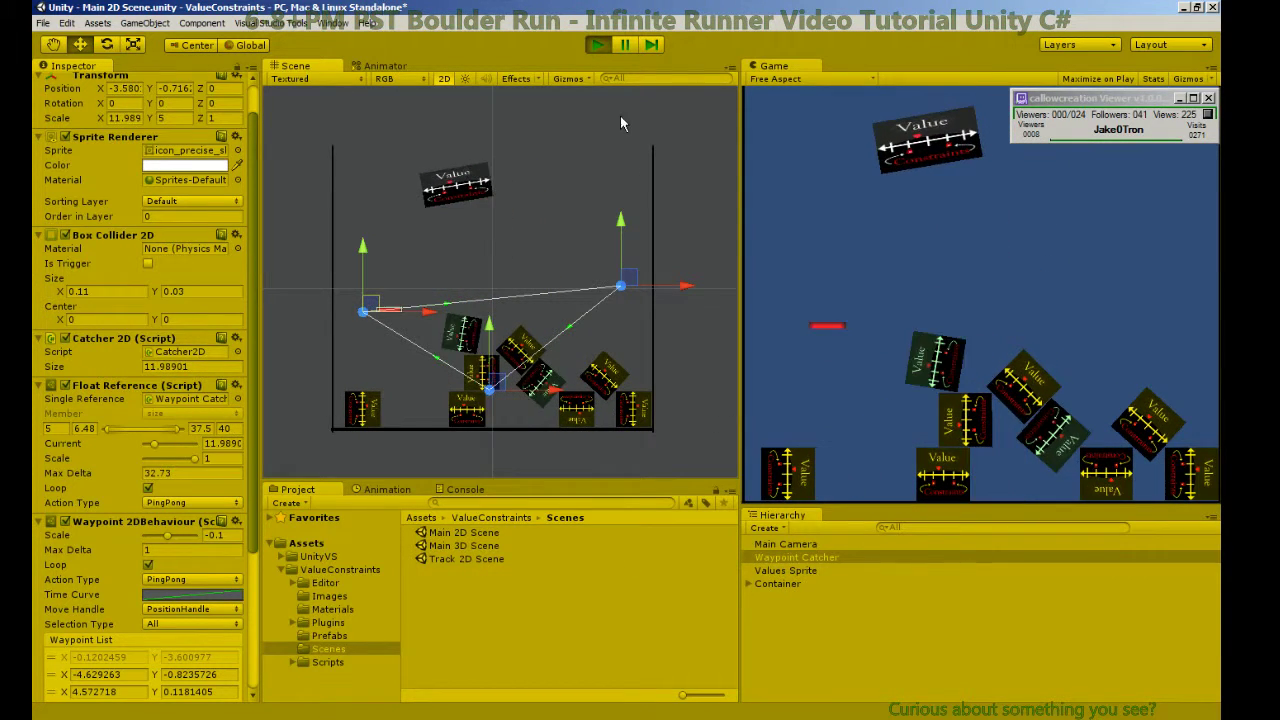
Stop the game, select Values Sprite and drag its Position 2D path ends level.
click(598, 45)
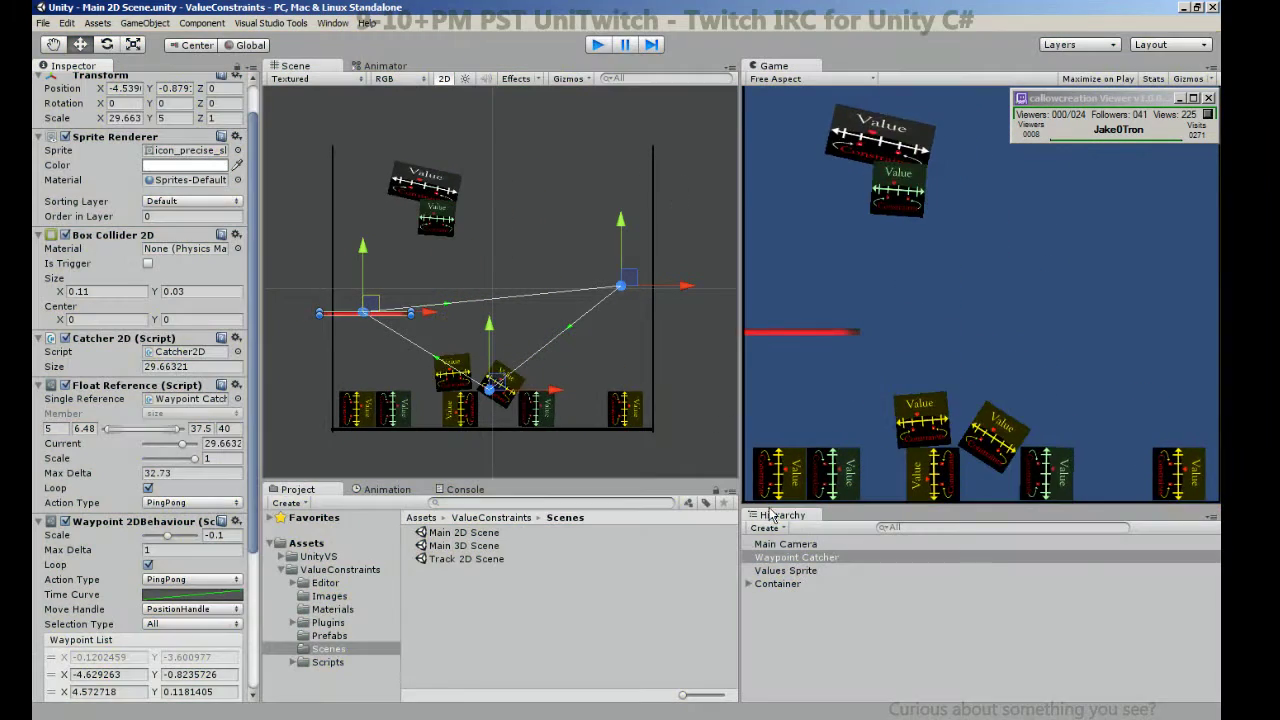
click(766, 571)
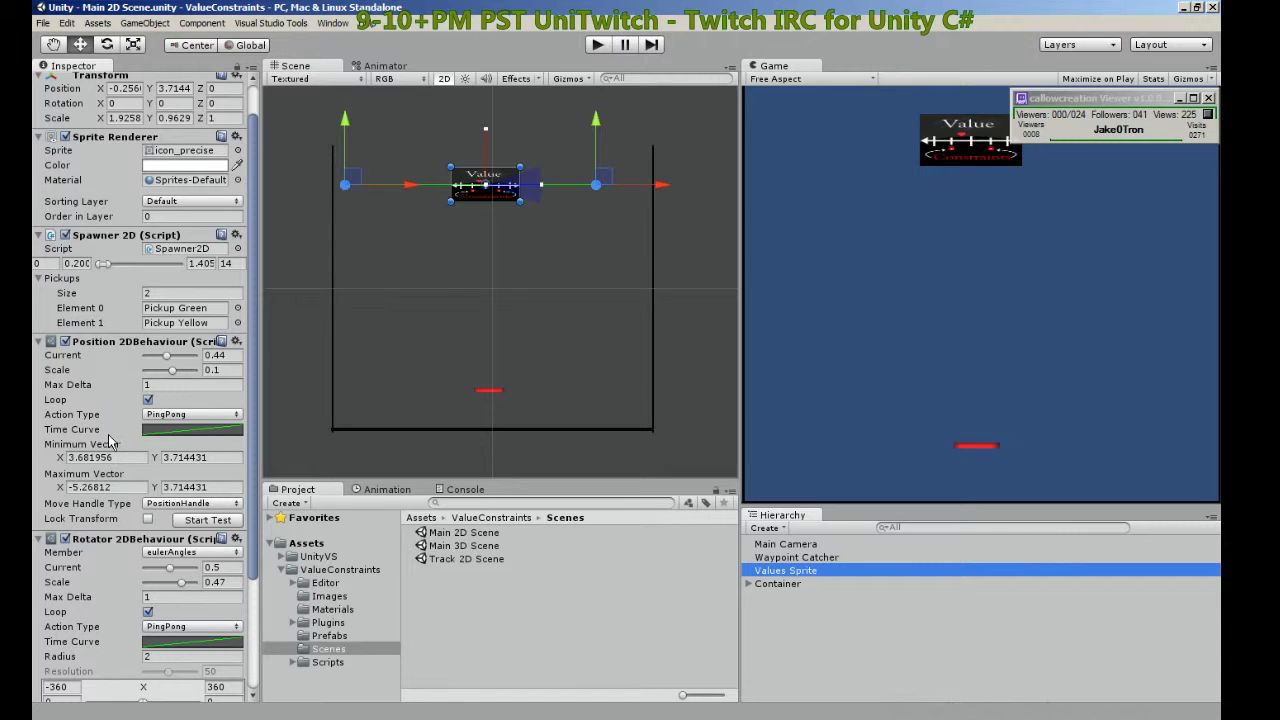
drag(346, 121, 358, 82)
drag(357, 214, 358, 283)
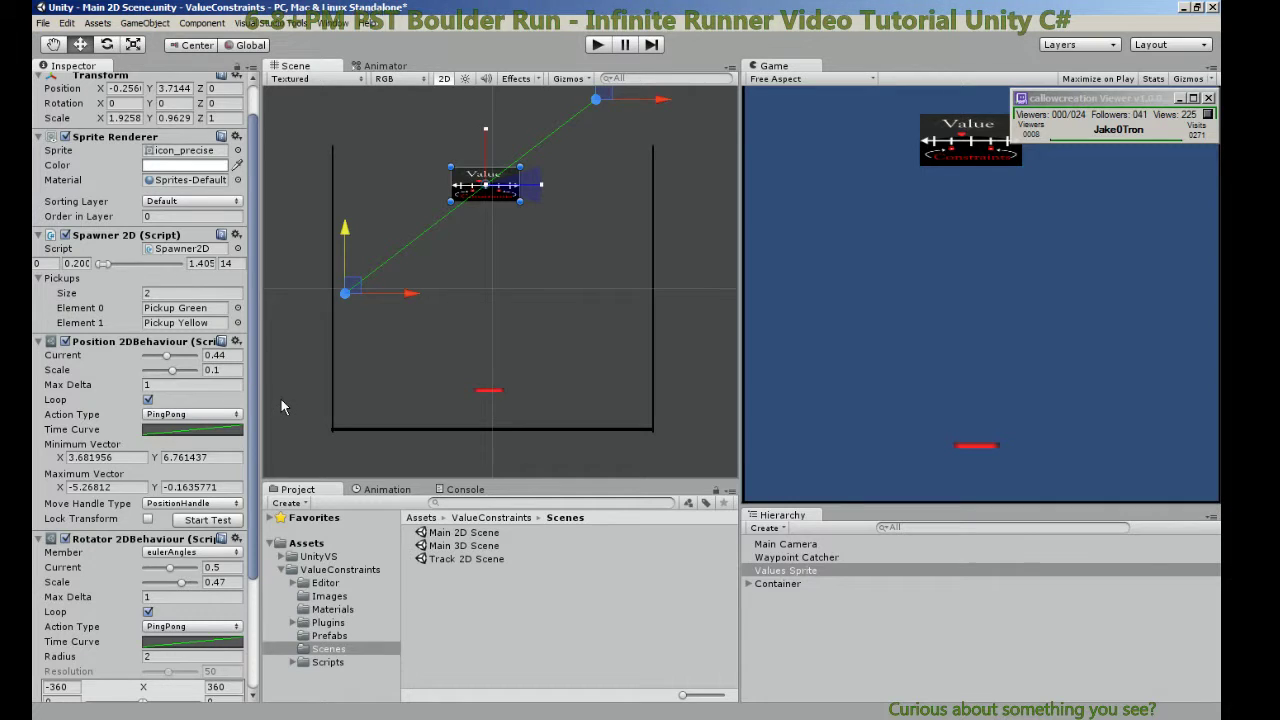
key(ctrl+z)
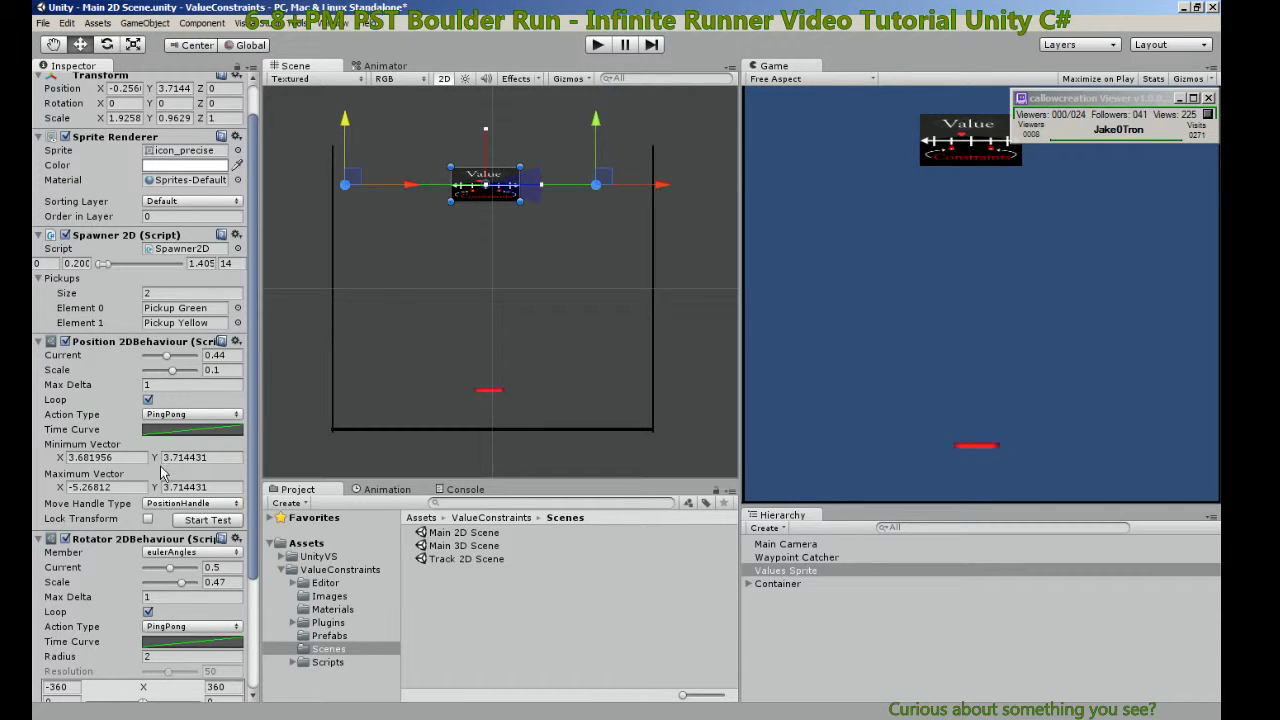
Enable Lock Transform and adjust the path so both Y values are 3.856988.
click(149, 519)
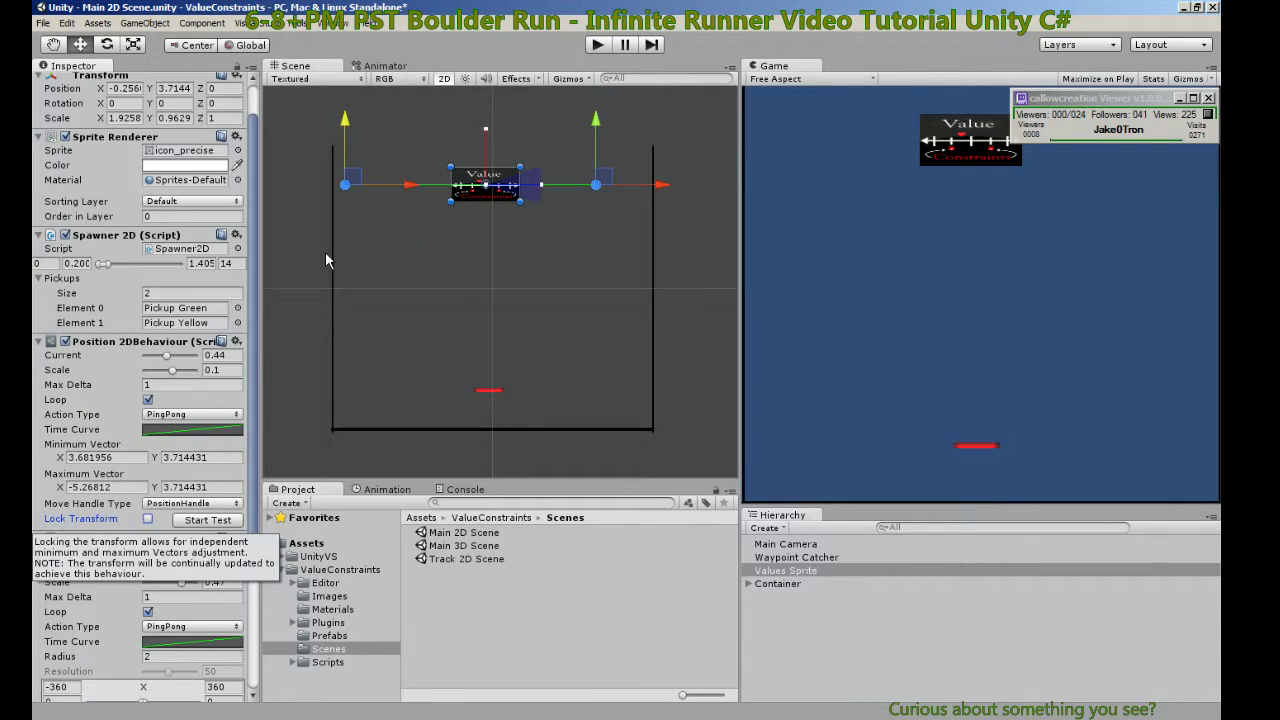
click(148, 520)
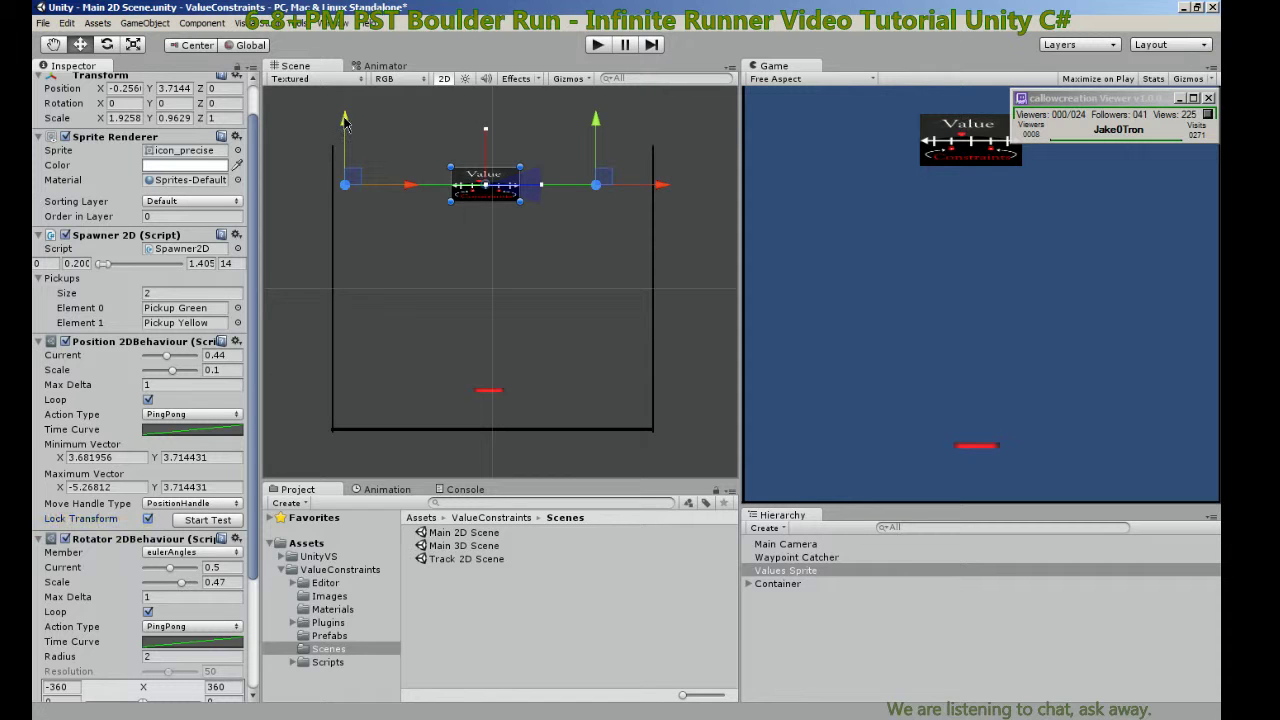
drag(343, 121, 357, 173)
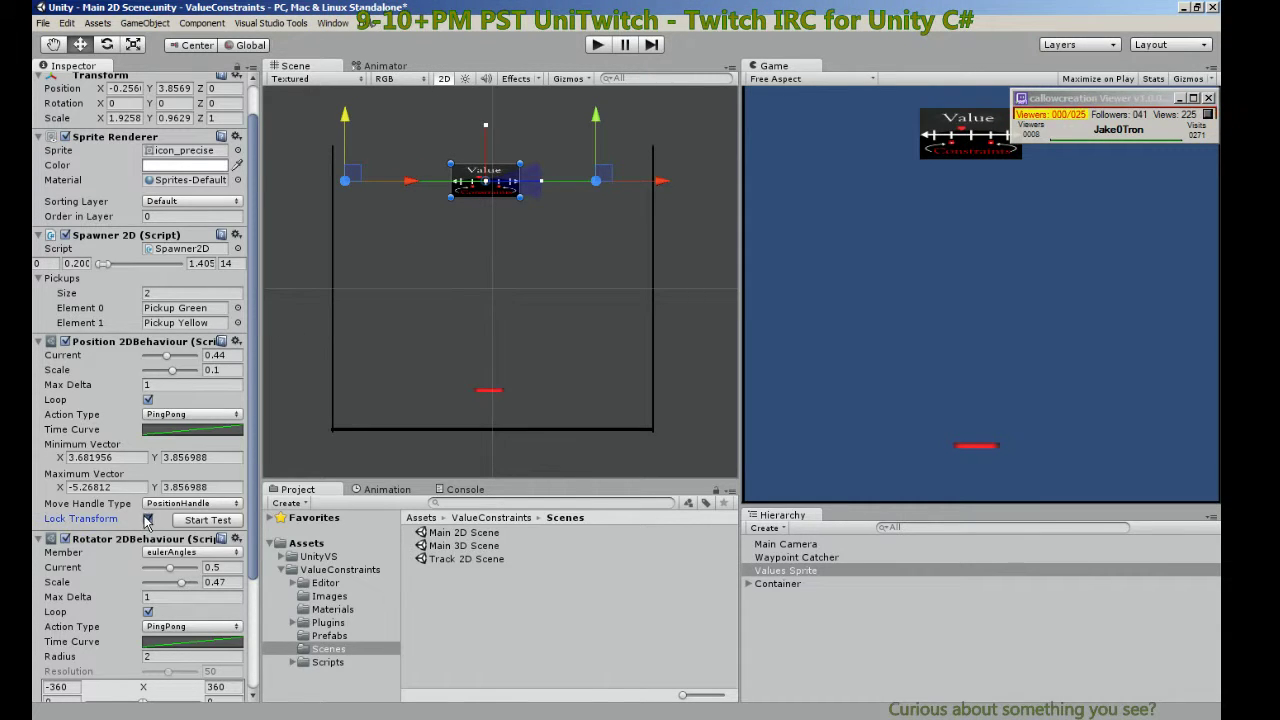
Change the Rotator 2D Behaviour Z value and play the scene to watch blocks spawn and fall.
scroll(155, 470, down, 3)
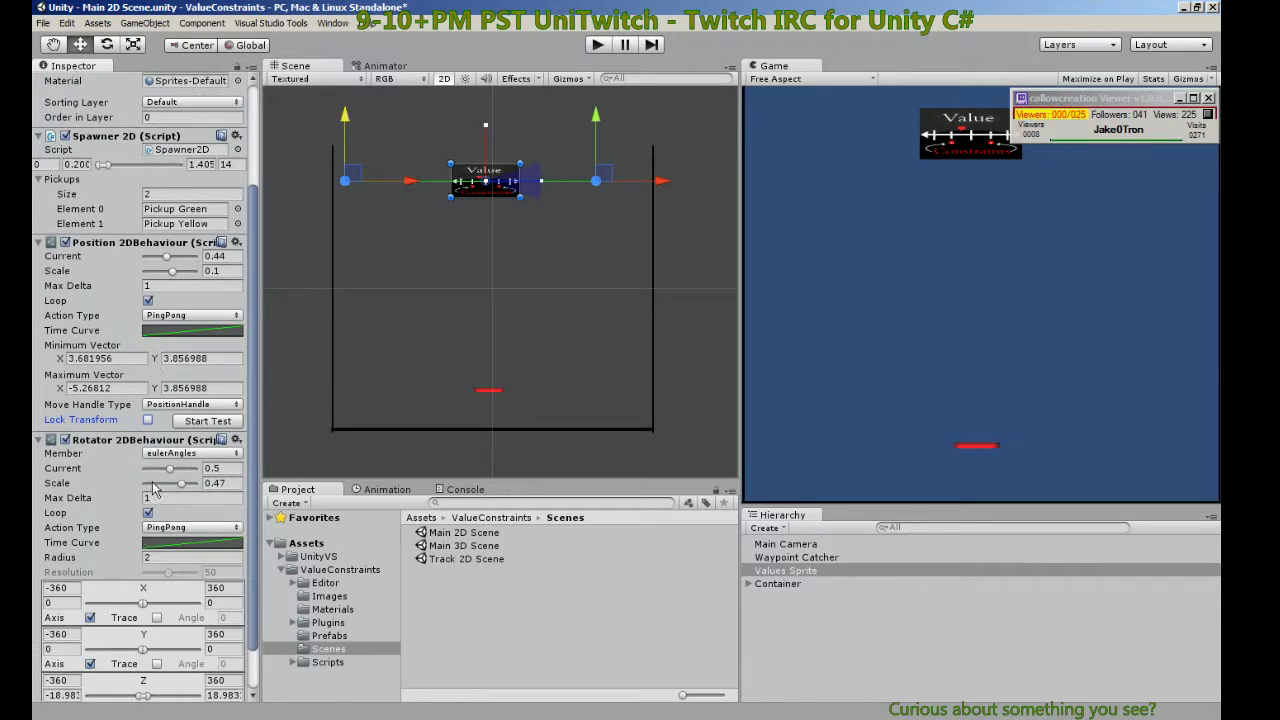
scroll(72, 500, down, 2)
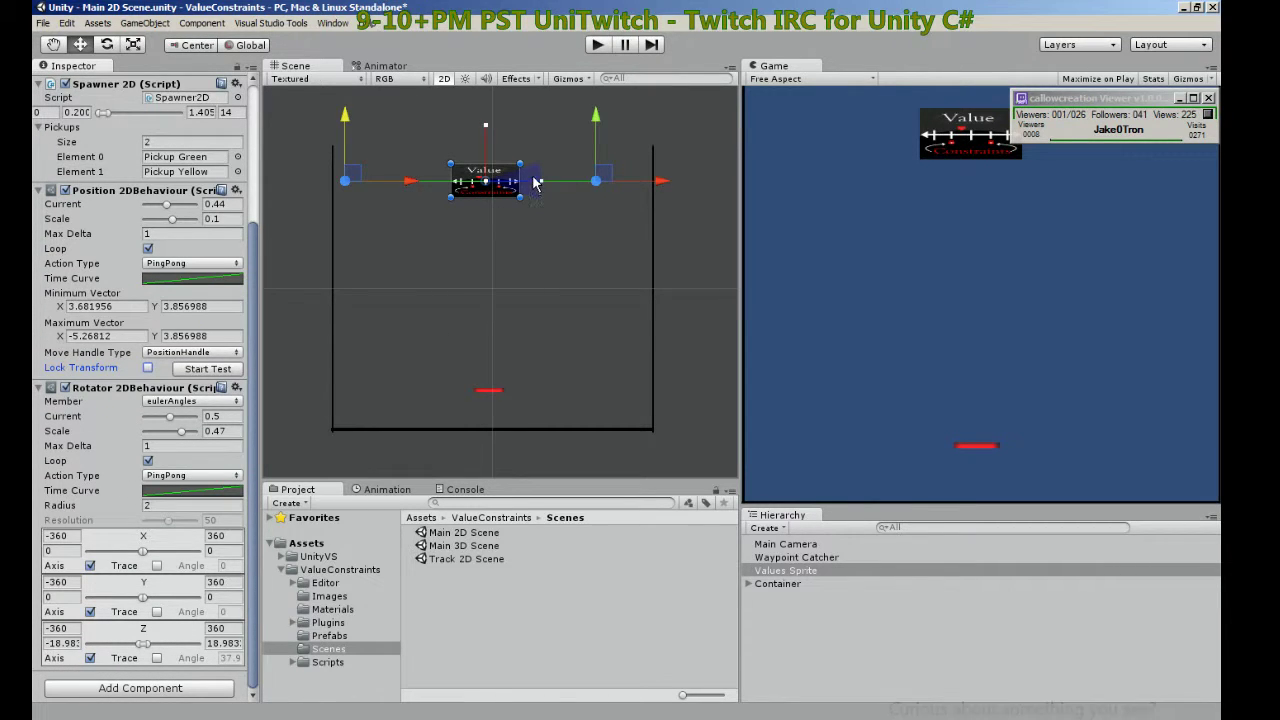
scroll(552, 255, up, 2)
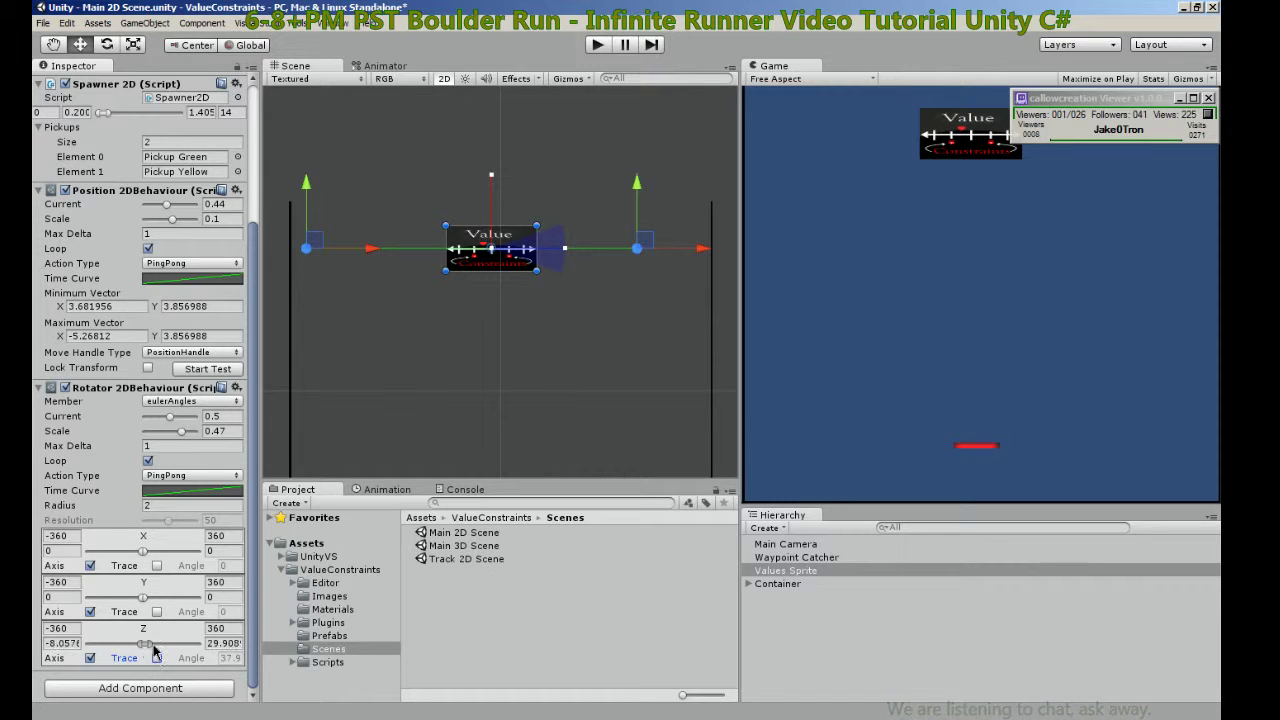
drag(127, 645, 149, 645)
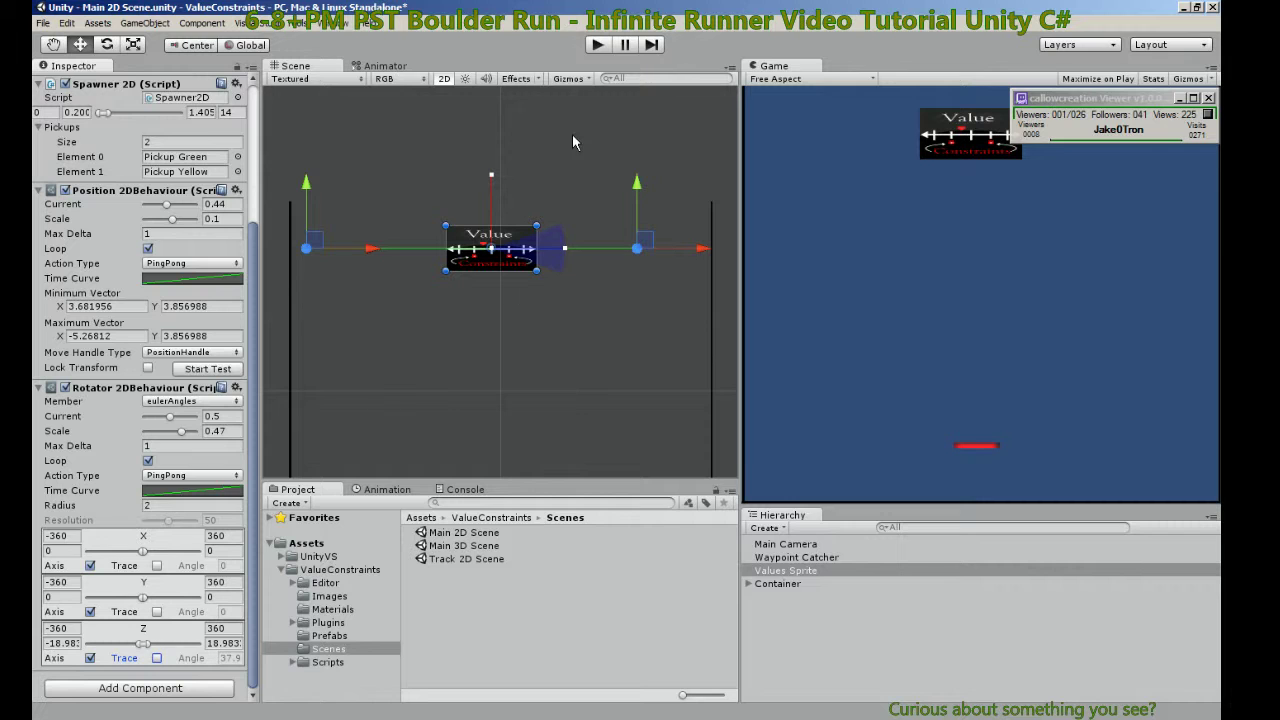
click(597, 45)
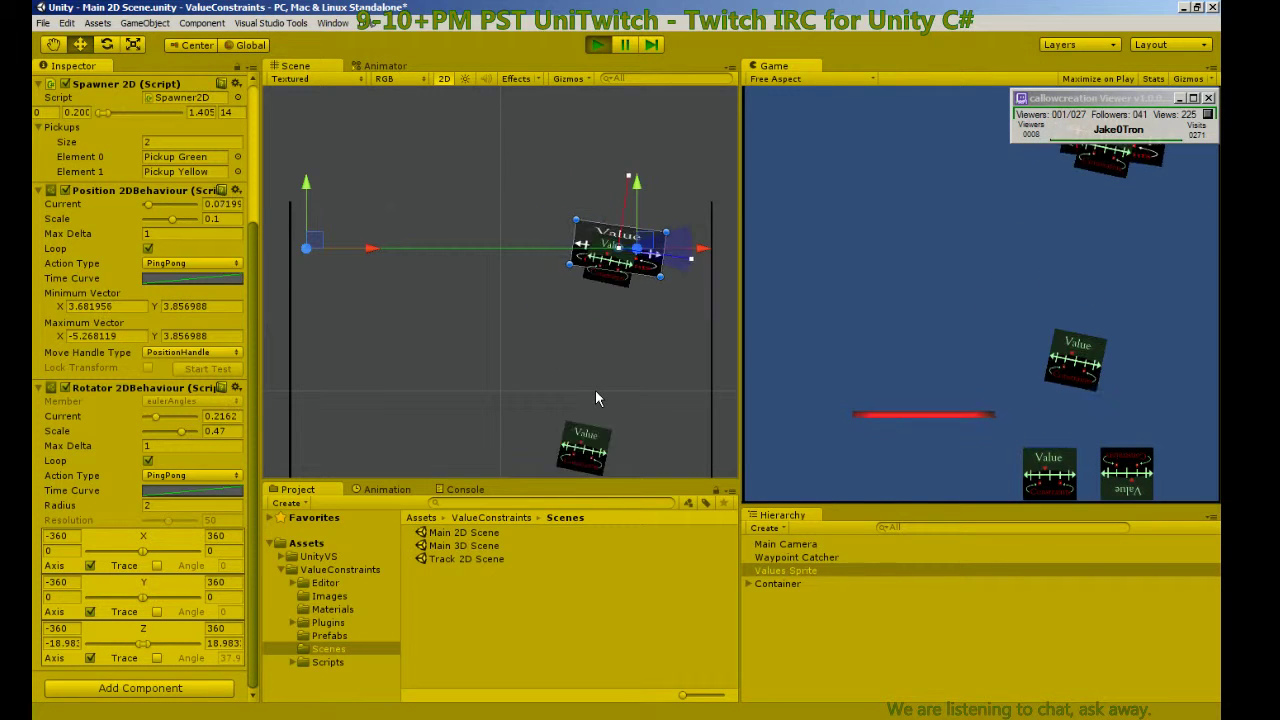
scroll(105, 510, up, 5)
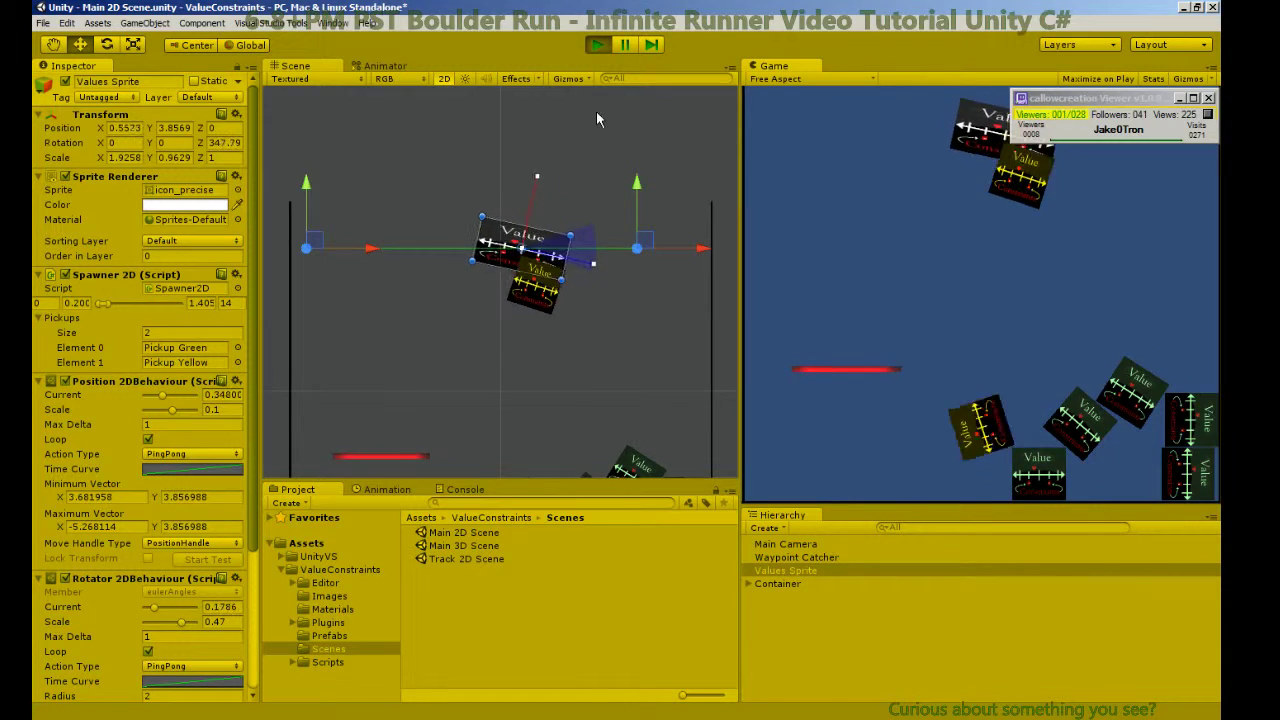
Stop play mode and inspect the Pickup Green and Pickup Yellow prefabs.
click(597, 44)
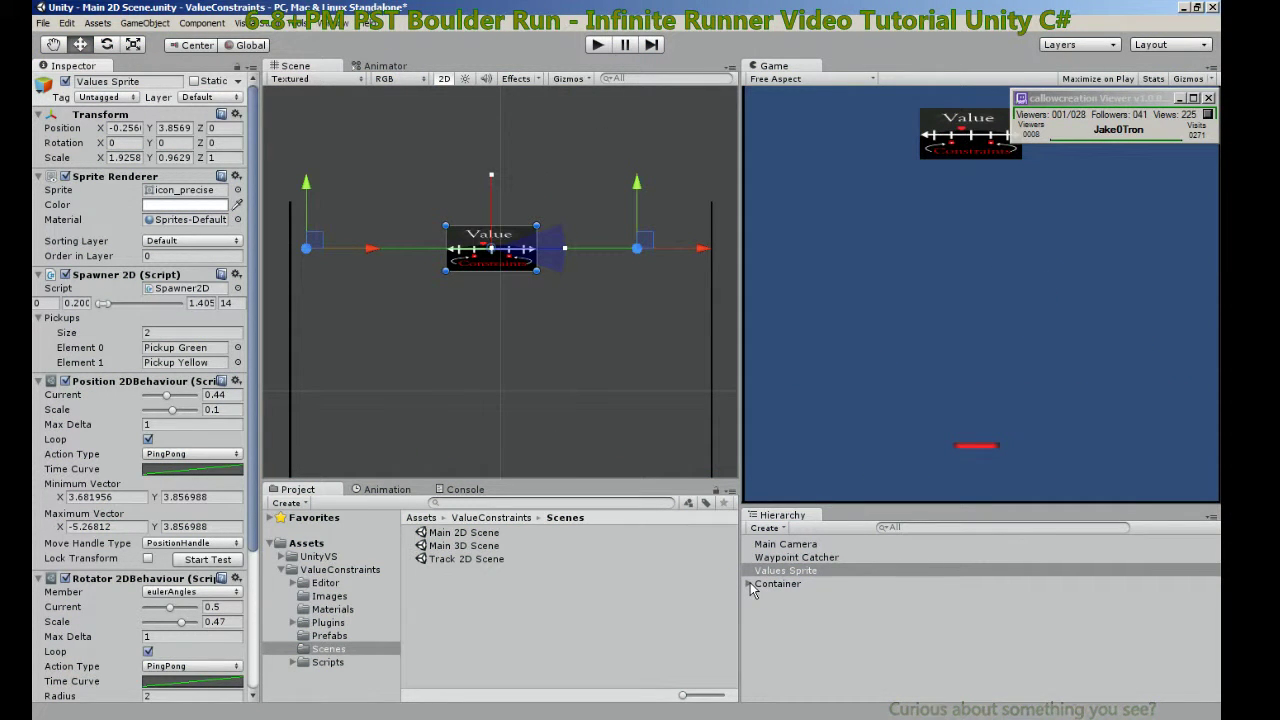
click(168, 348)
click(450, 547)
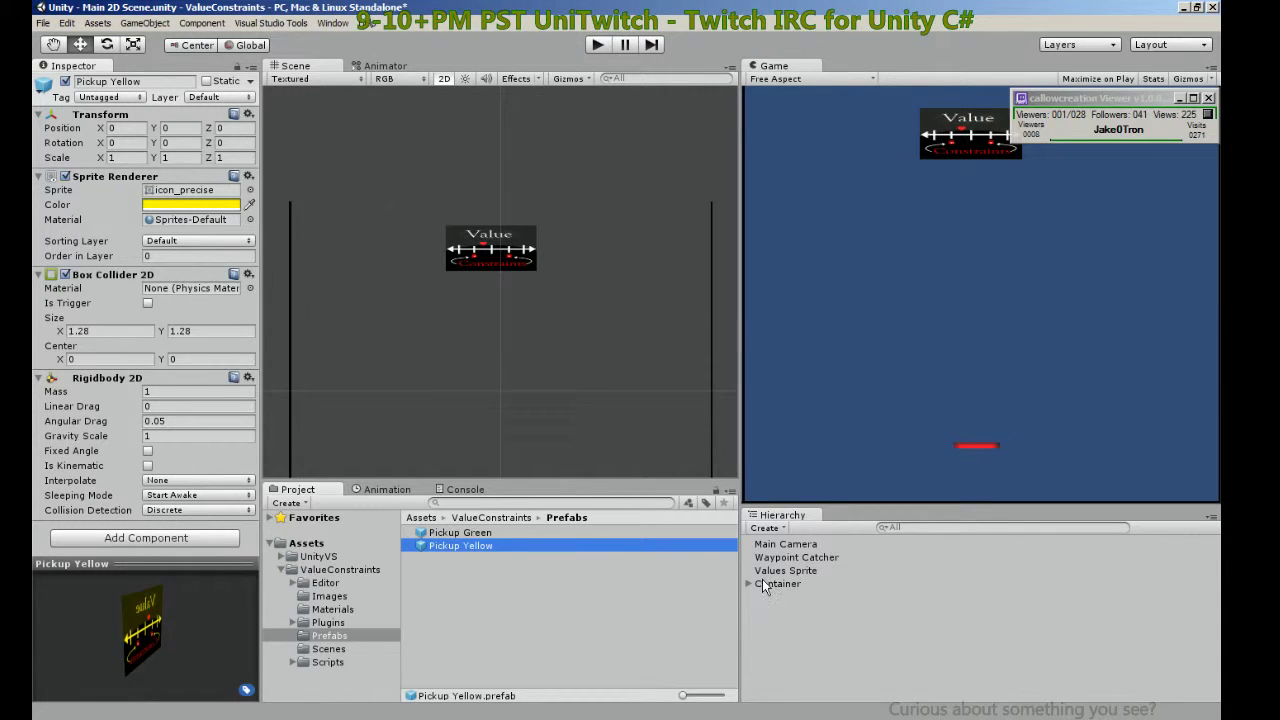
Select Waypoint Catcher and Container, frame the Container, and show the Scenes folder.
click(784, 557)
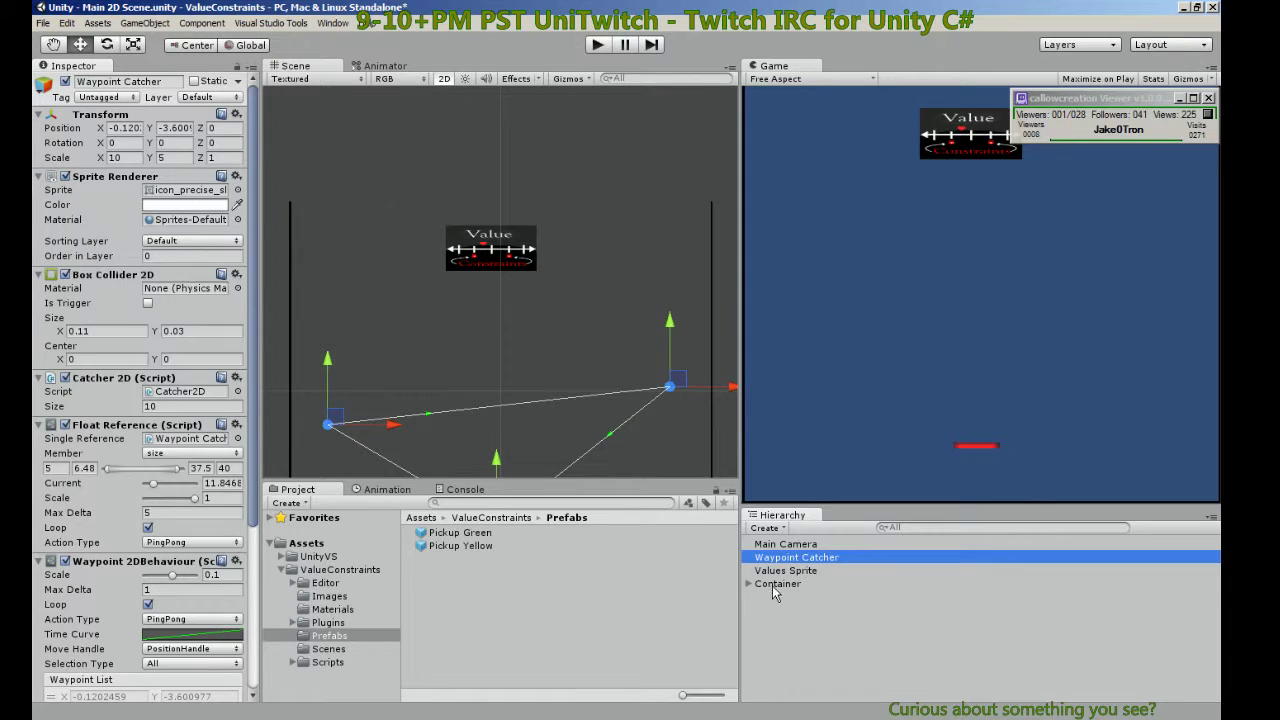
click(776, 584)
key(f)
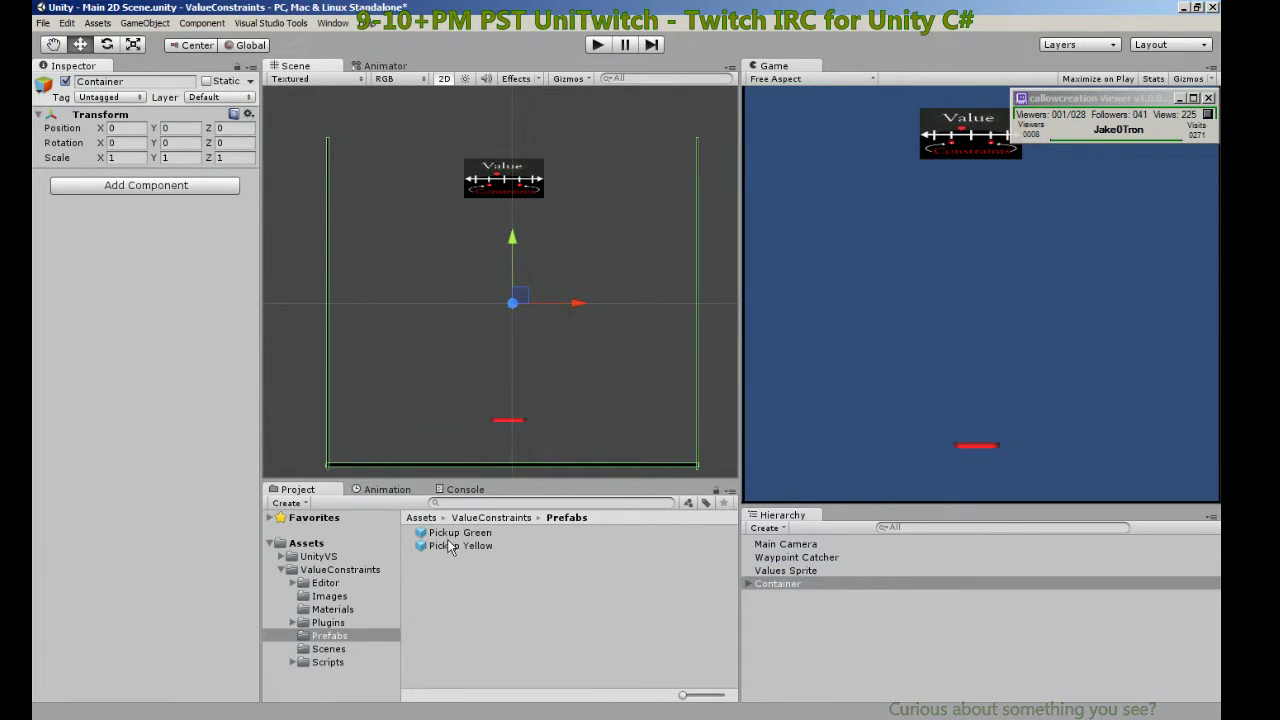
click(328, 650)
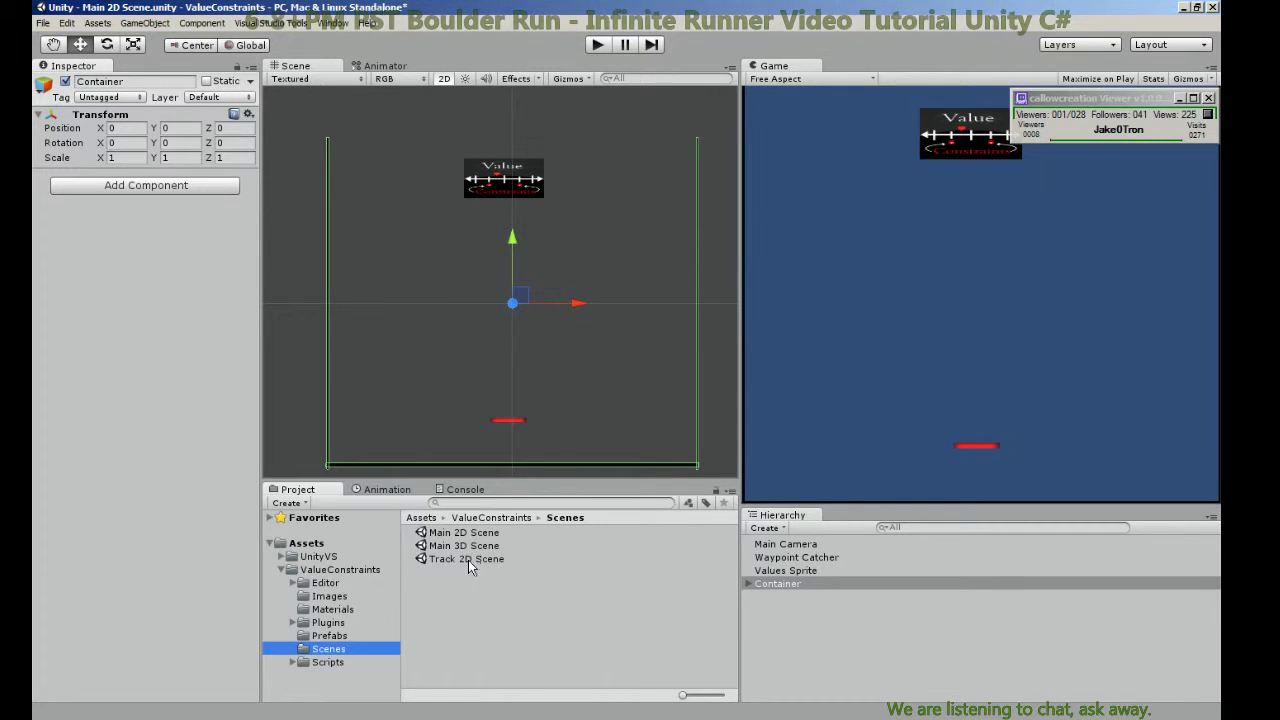
Load Track 2D Scene without saving Main 2D Scene and enter play mode.
double_click(468, 560)
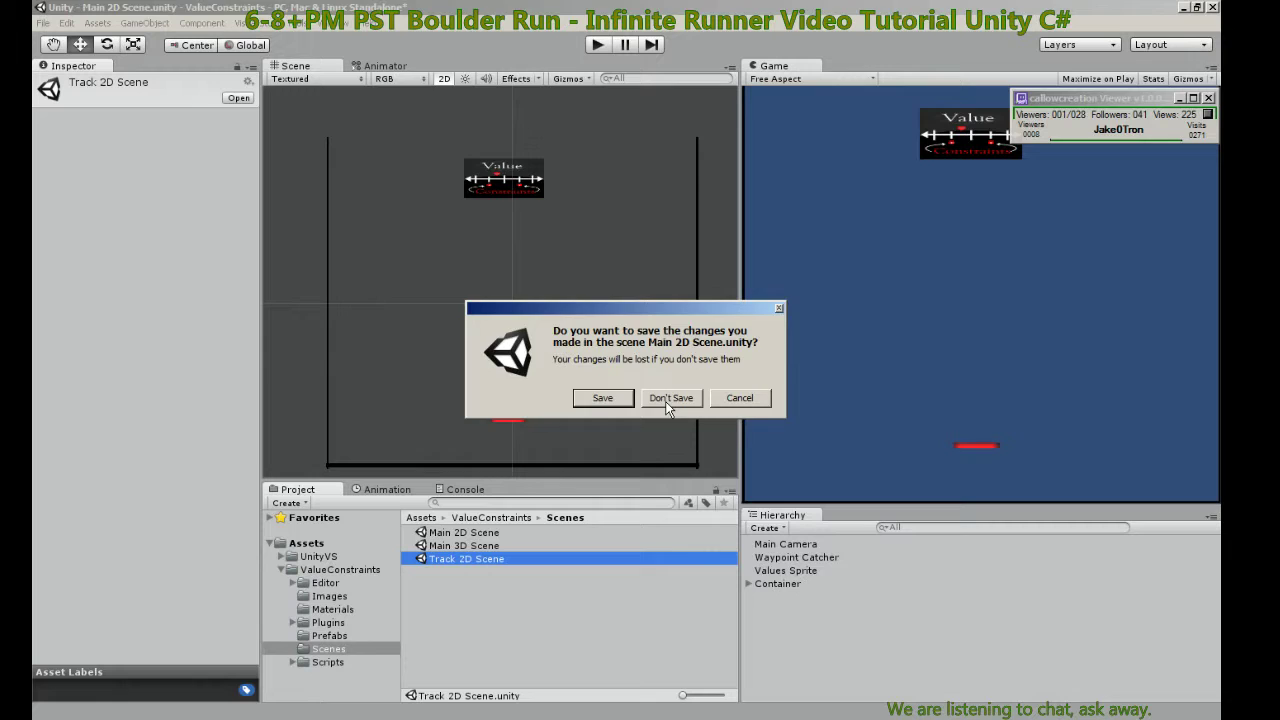
click(667, 400)
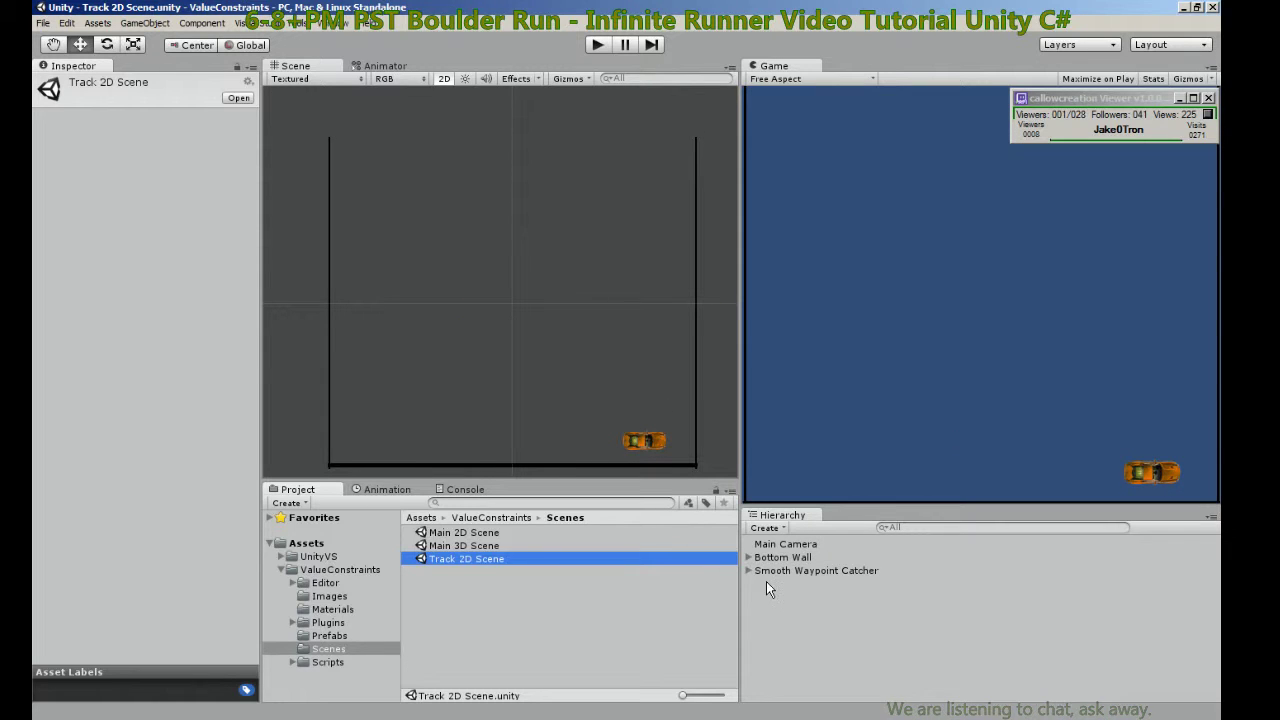
click(597, 46)
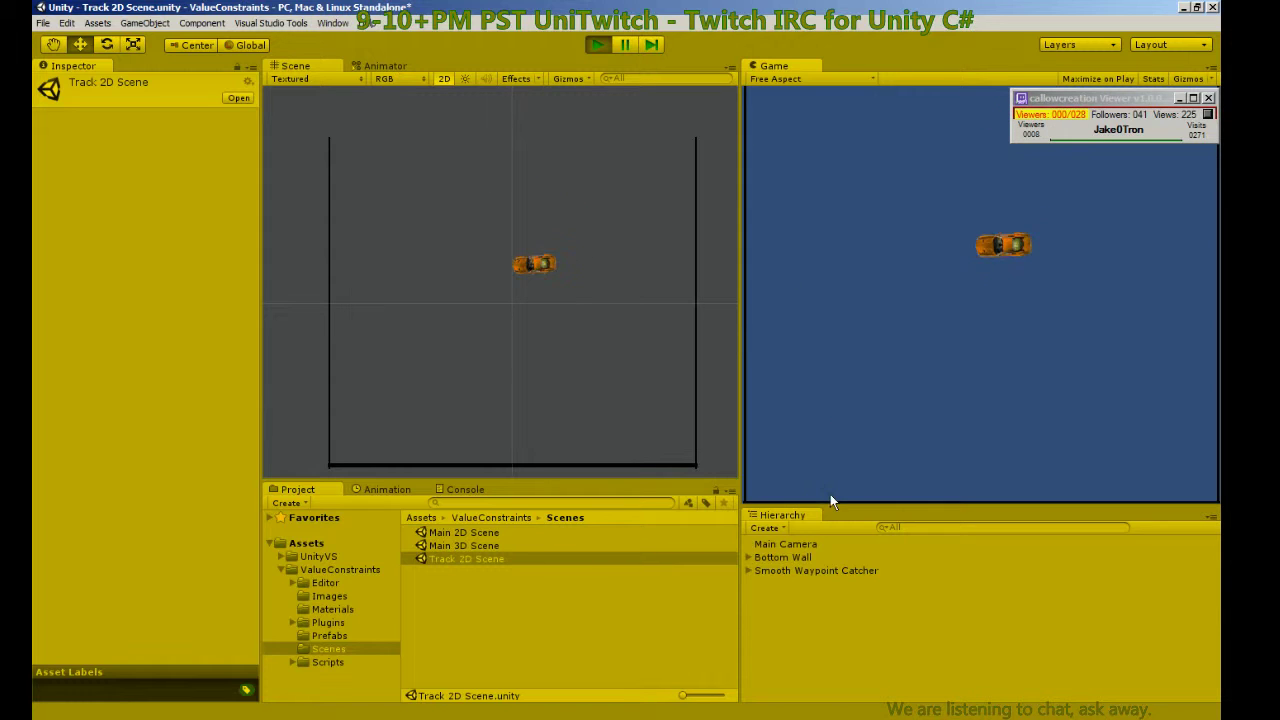
Move three Smooth Waypoint Catcher waypoints and set two curve values to 0.17 and 0.65.
click(794, 570)
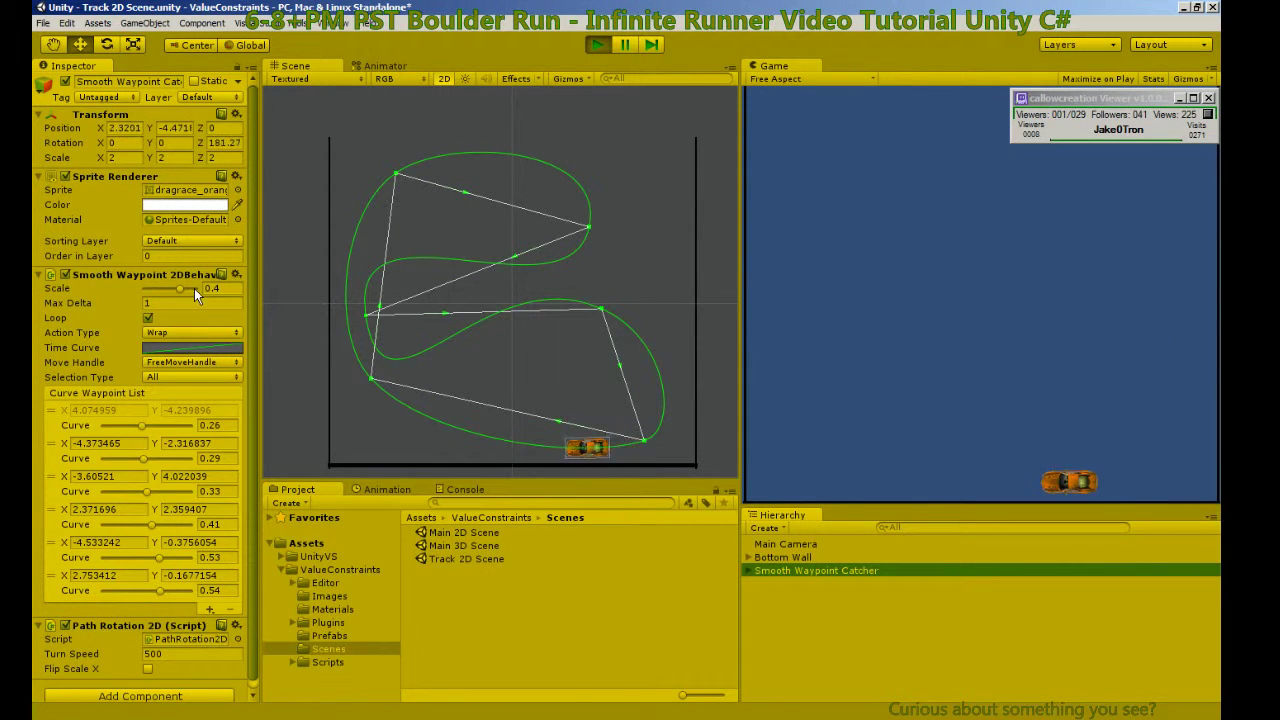
drag(370, 317, 449, 286)
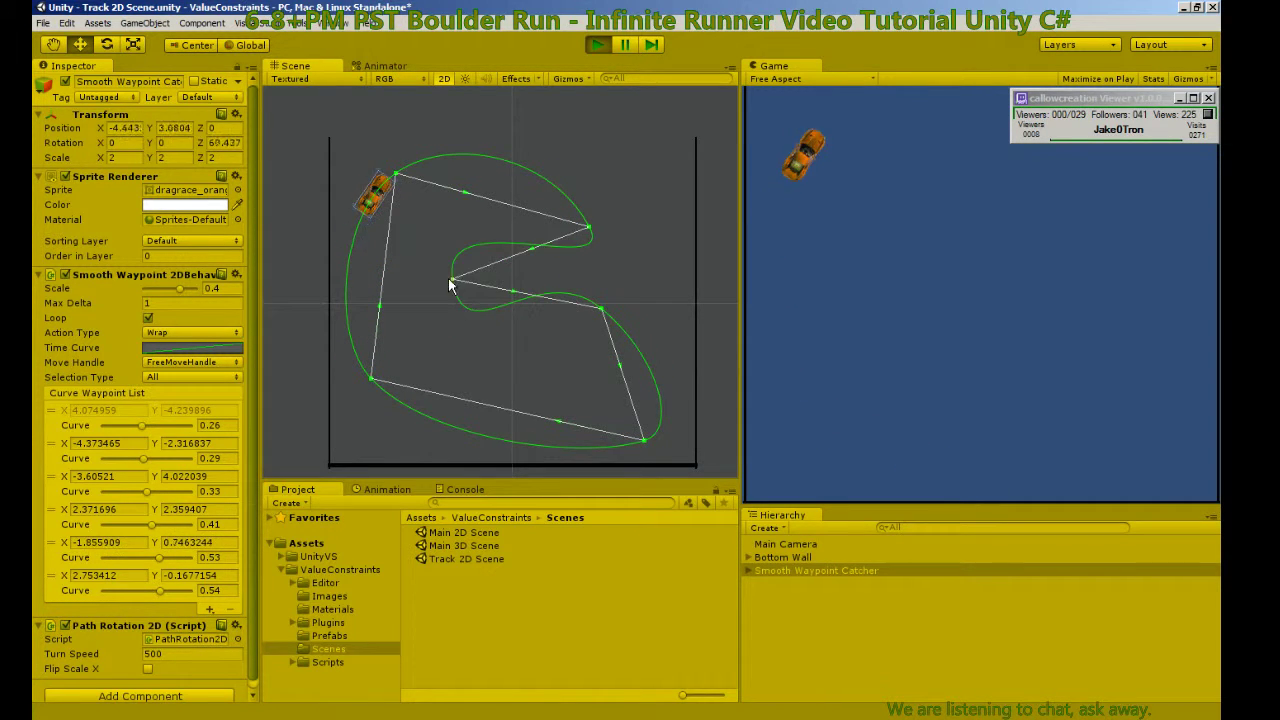
drag(589, 229, 640, 151)
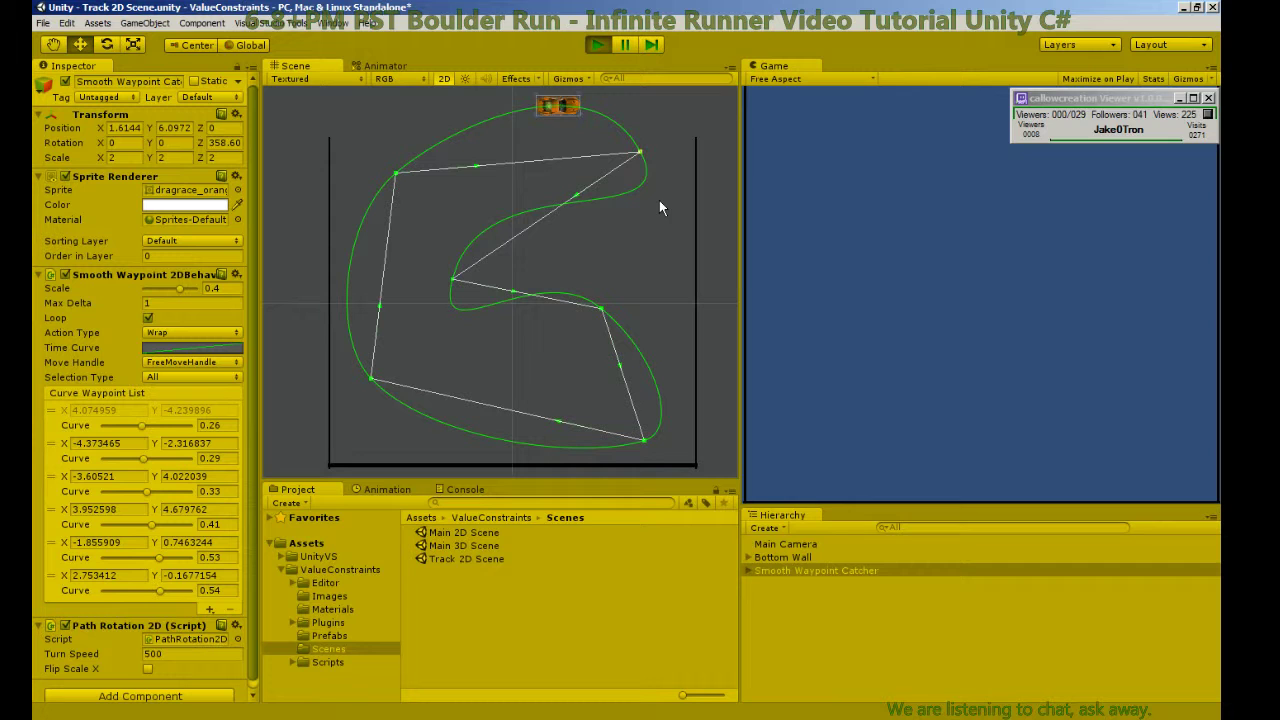
drag(452, 283, 435, 324)
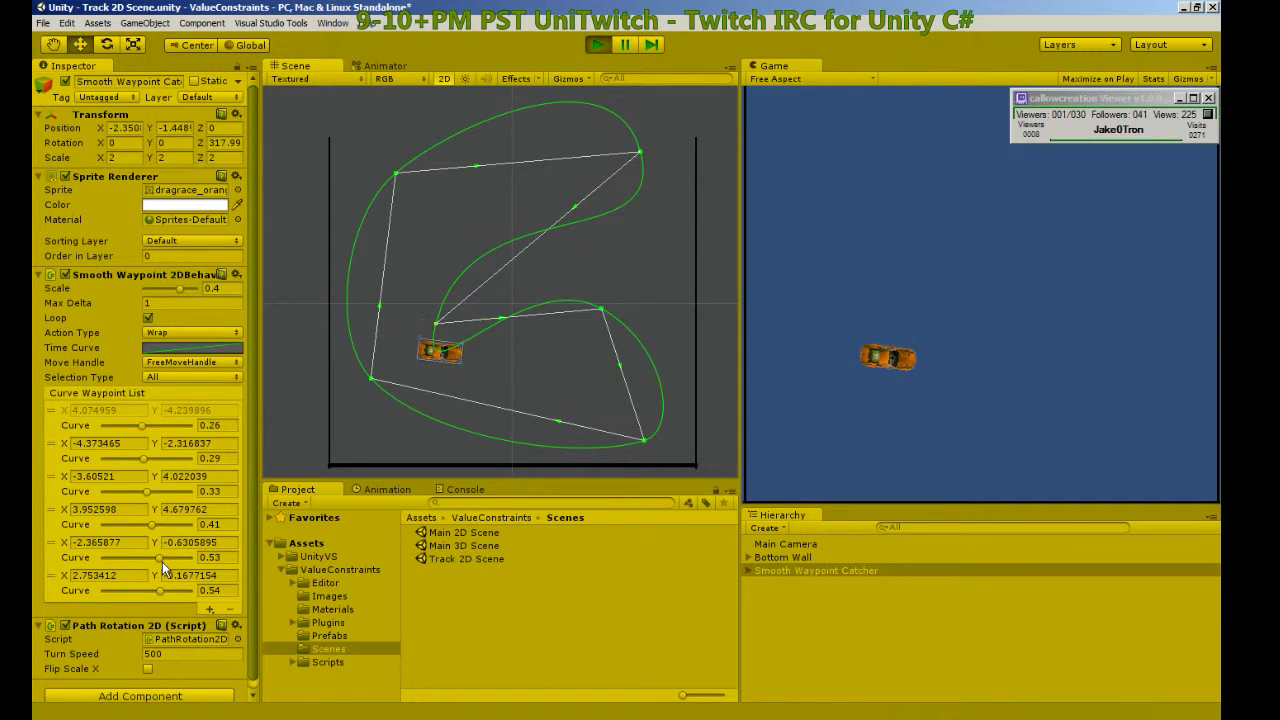
mouse_move(159, 564)
mouse_down()
mouse_move(202, 562)
mouse_move(133, 556)
mouse_move(166, 556)
mouse_up()
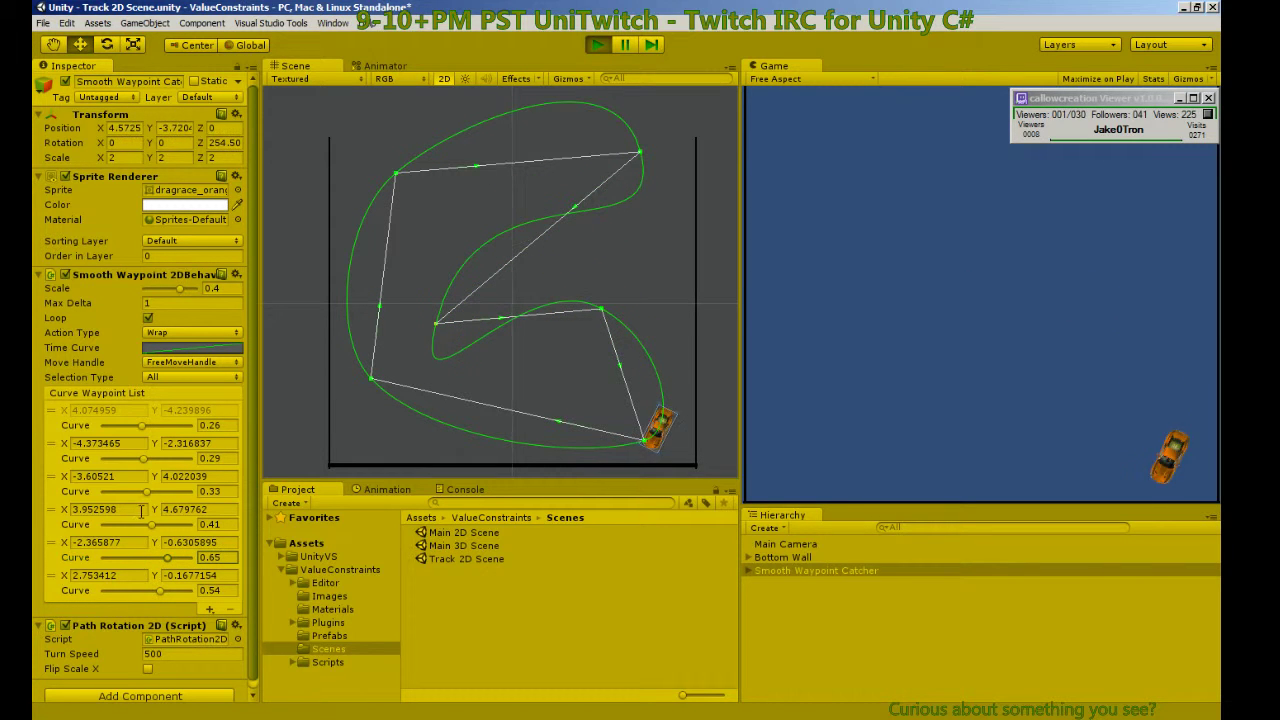
mouse_move(143, 459)
mouse_down()
mouse_move(199, 463)
mouse_move(136, 467)
mouse_up()
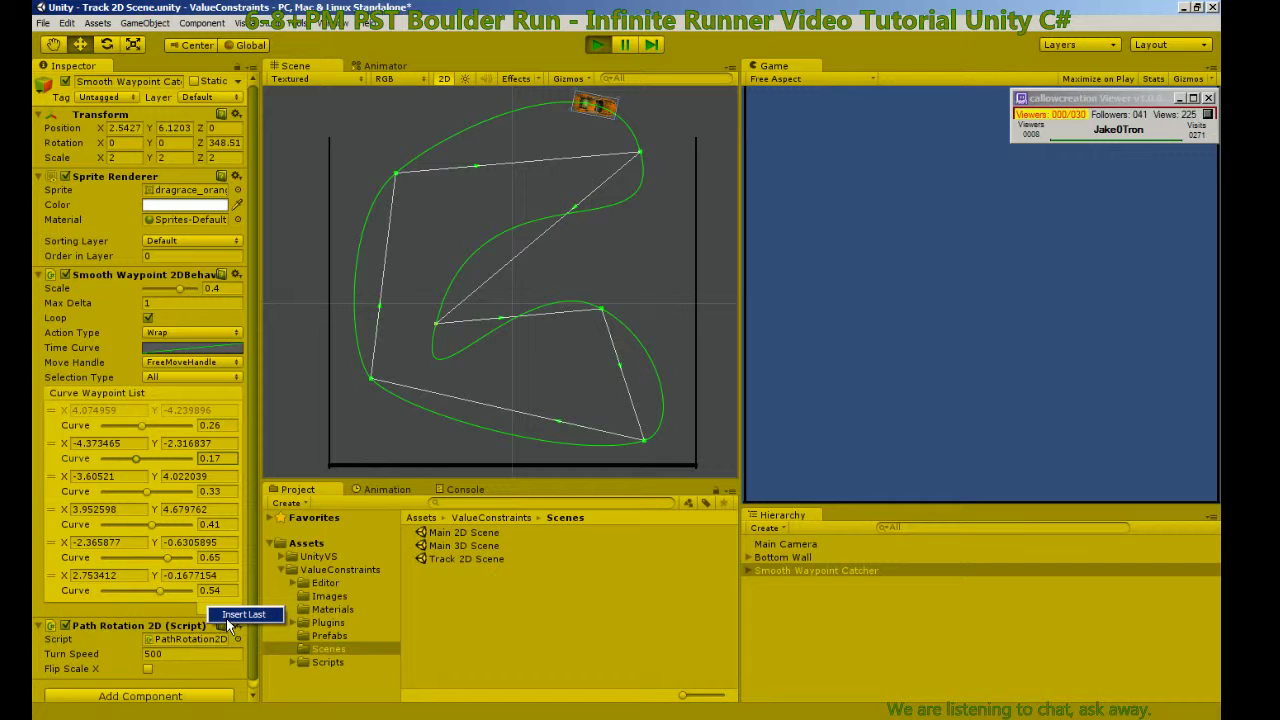
Insert a last waypoint and drag it left toward the track's bottom centre.
click(209, 608)
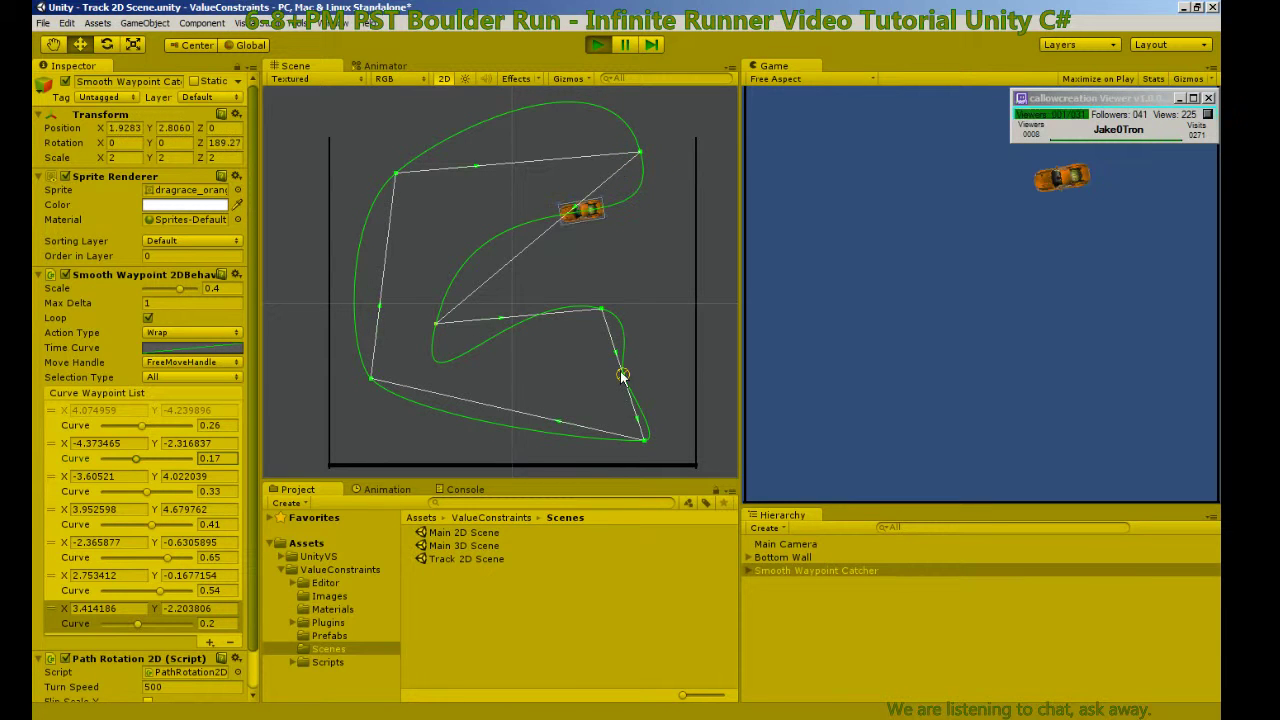
drag(622, 375, 522, 379)
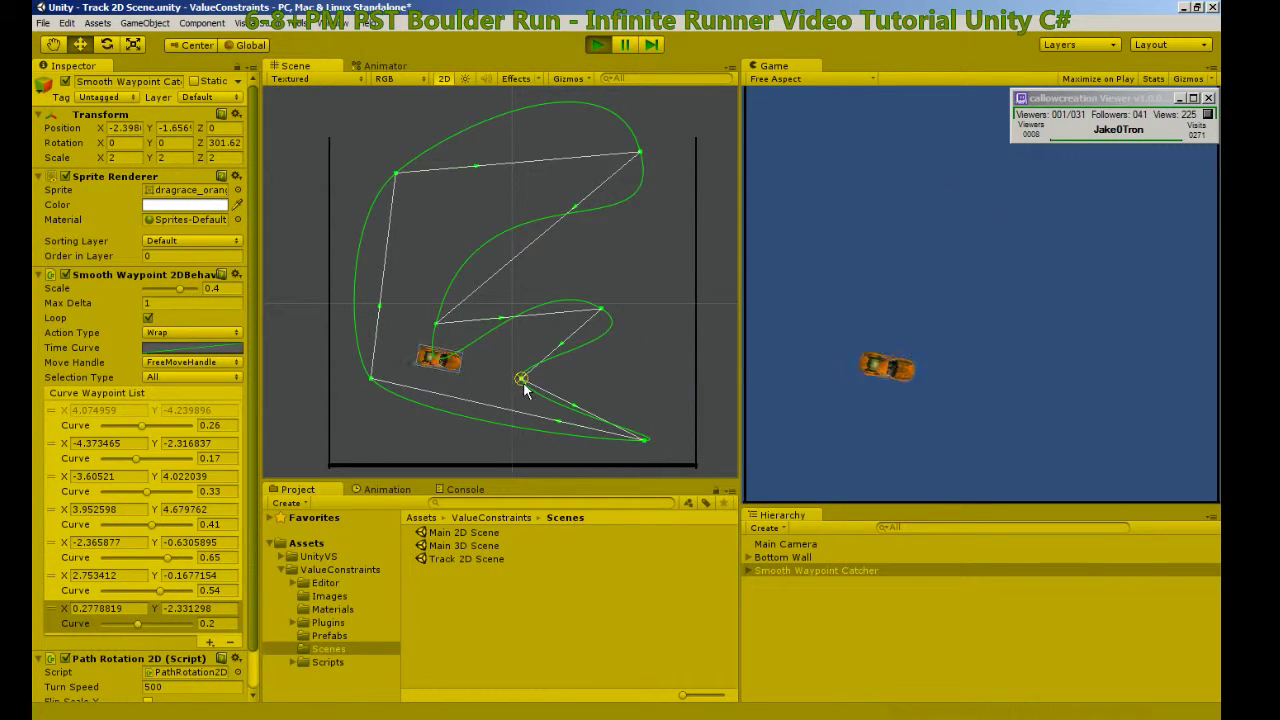
scroll(127, 566, down, 2)
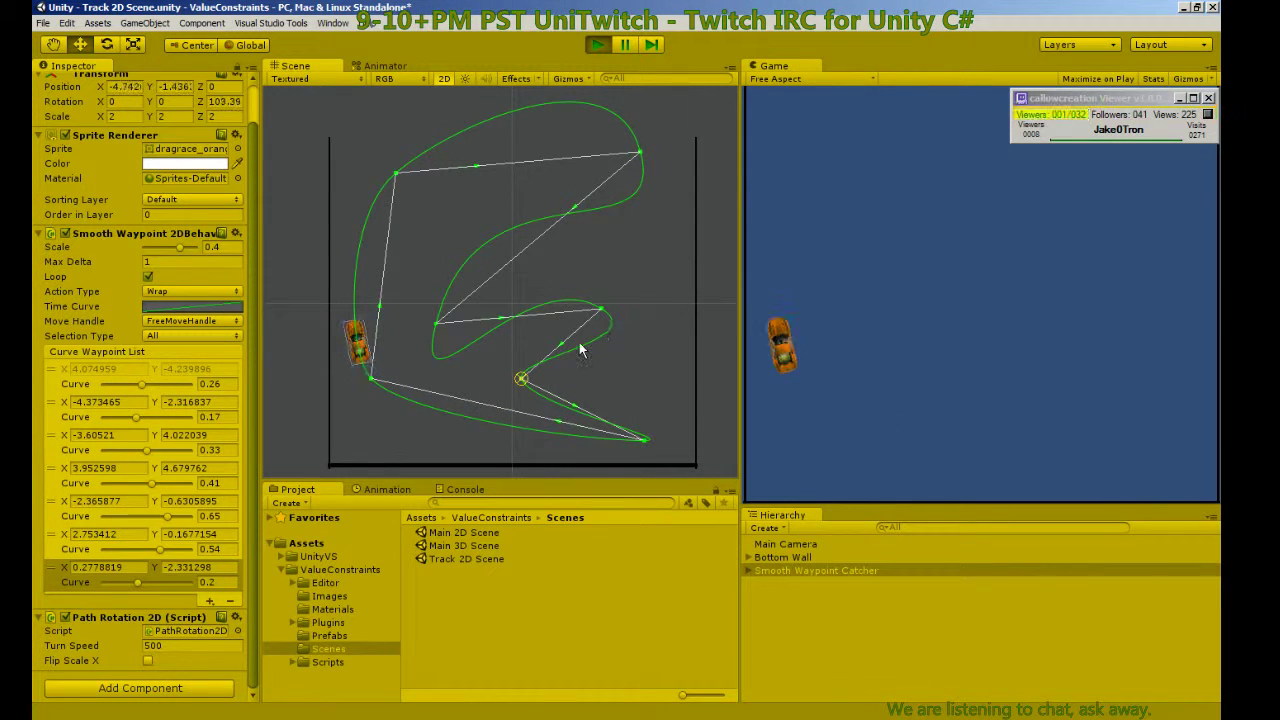
scroll(584, 349, up, 1)
Stop play mode so the track reverts to its six-waypoint layout.
click(597, 44)
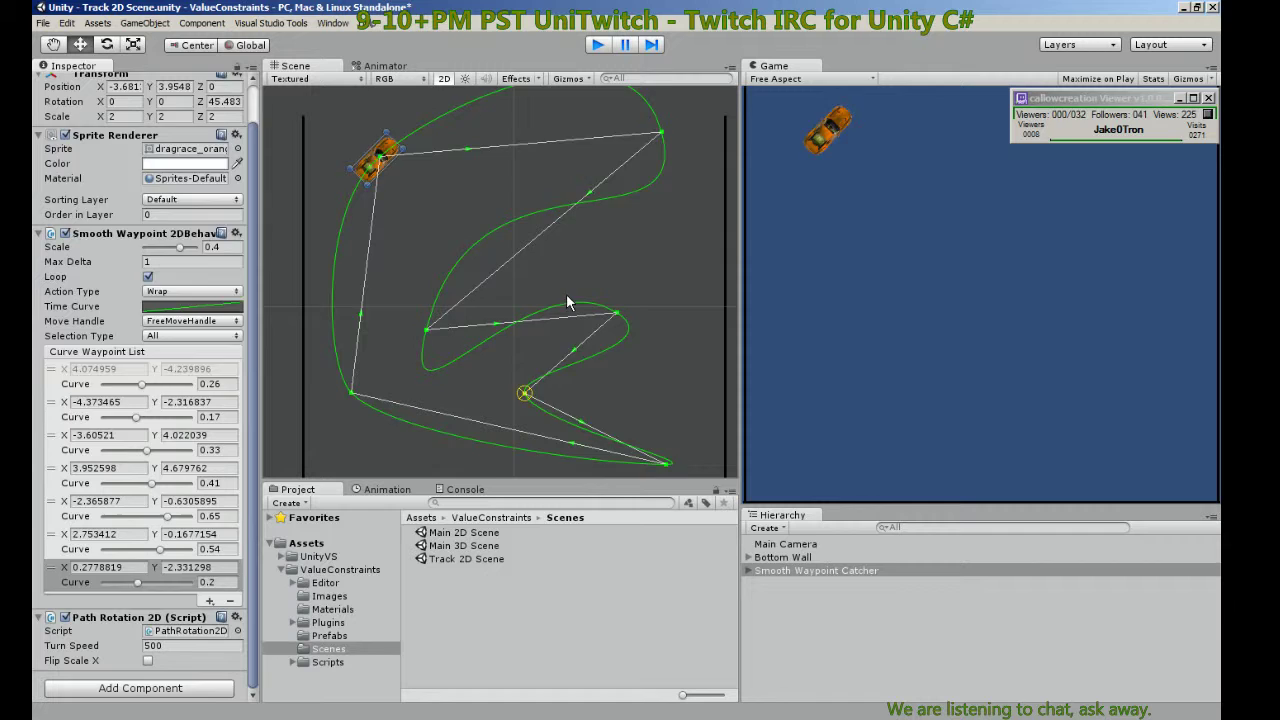
scroll(539, 386, down, 3)
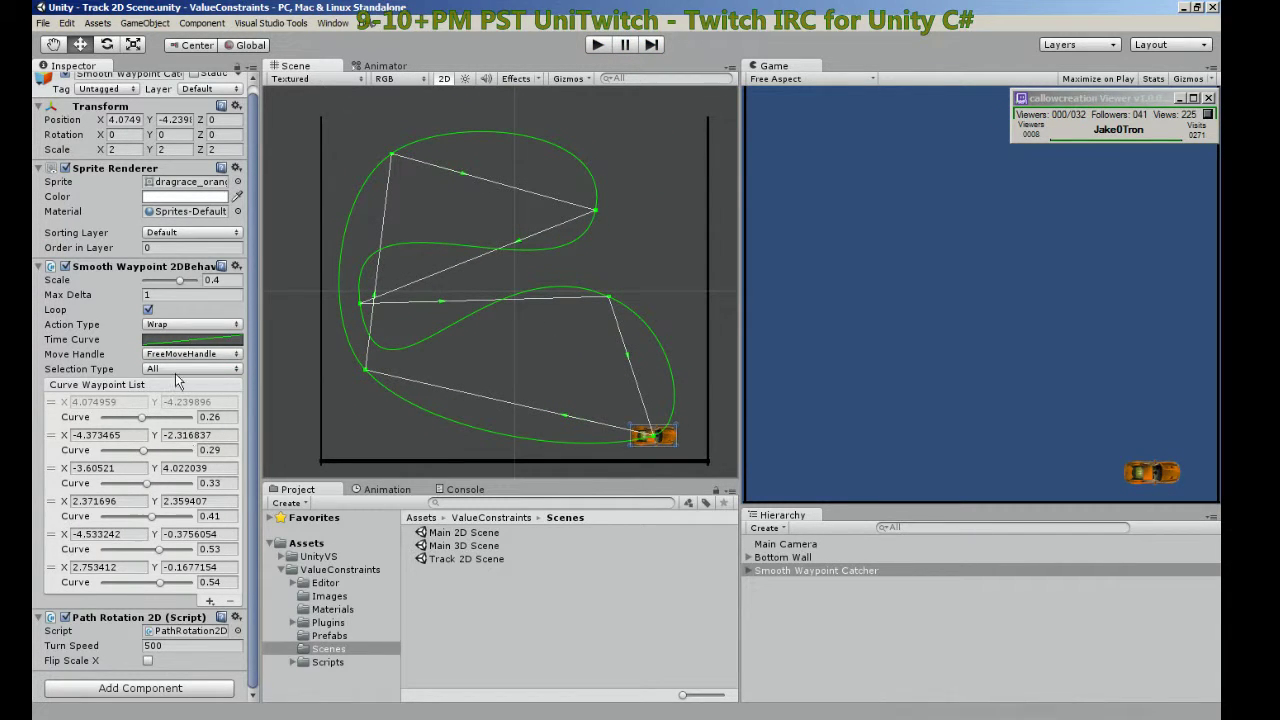
scroll(155, 368, up, 1)
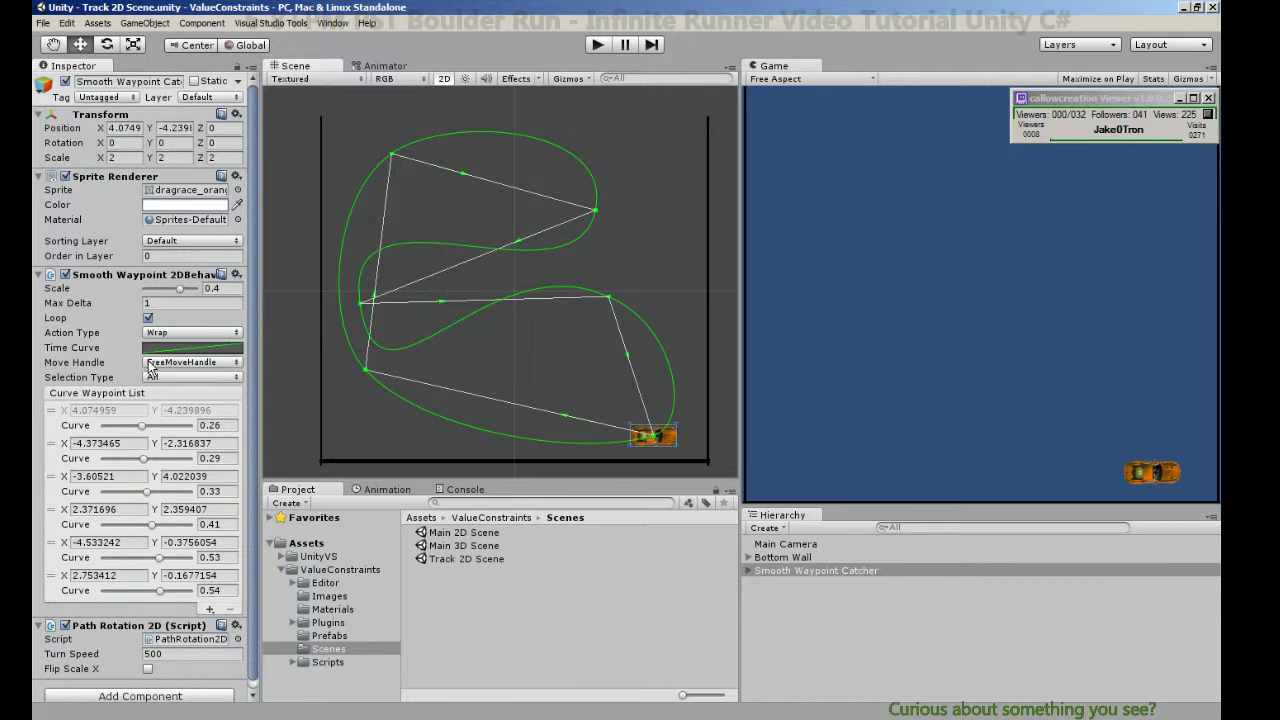